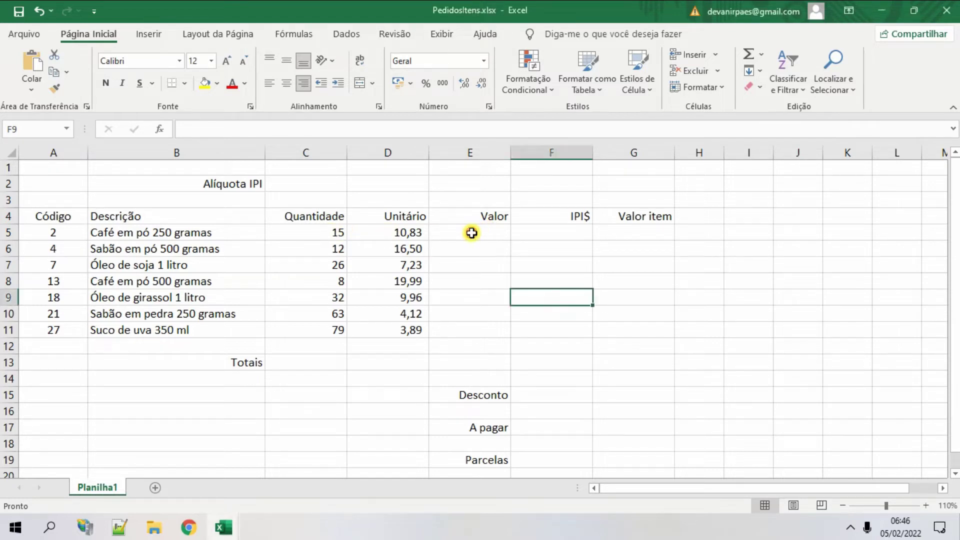
Enter the formula =C5*D5 in cell E5 to calculate the first item's Valor from its quantity and unit price.
left_click(473, 234)
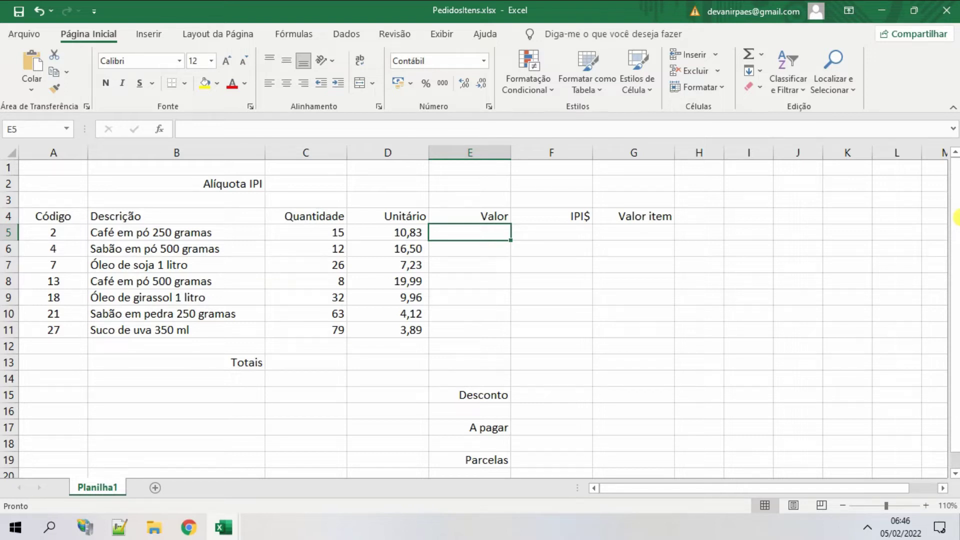
type("=")
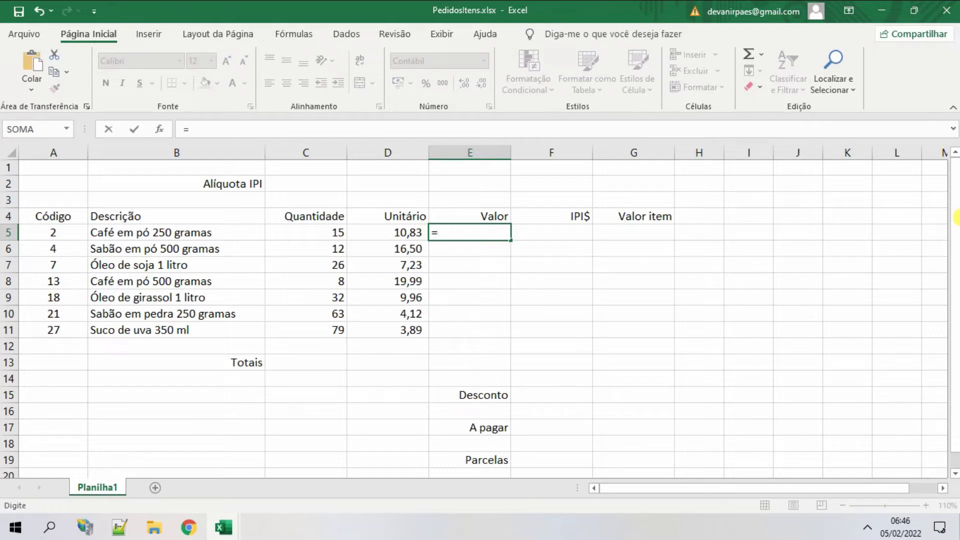
left_click(338, 239)
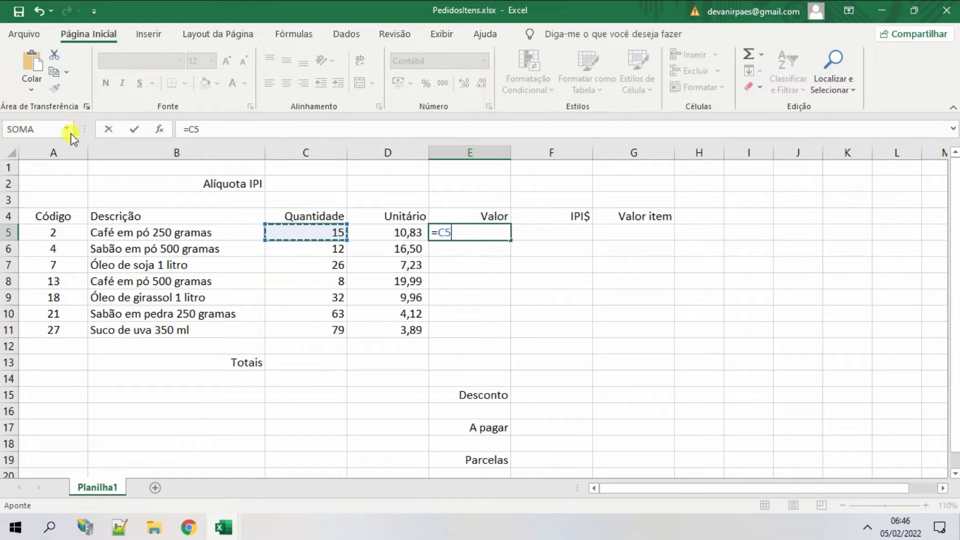
type("*")
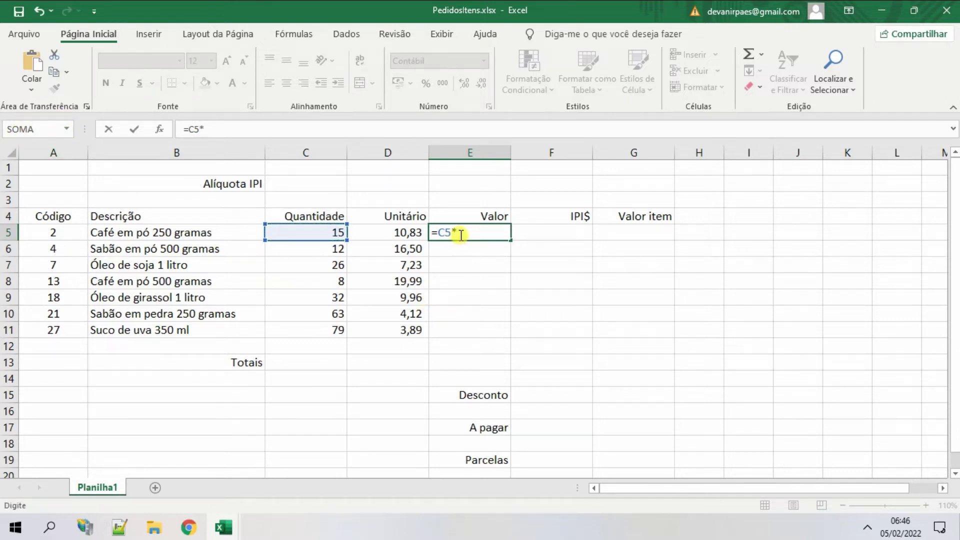
left_click(453, 231)
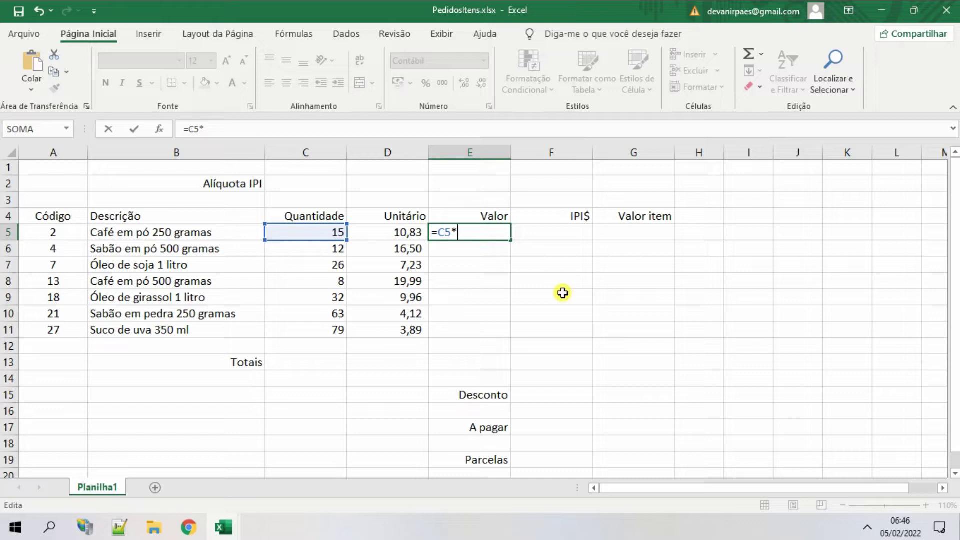
left_click(412, 236)
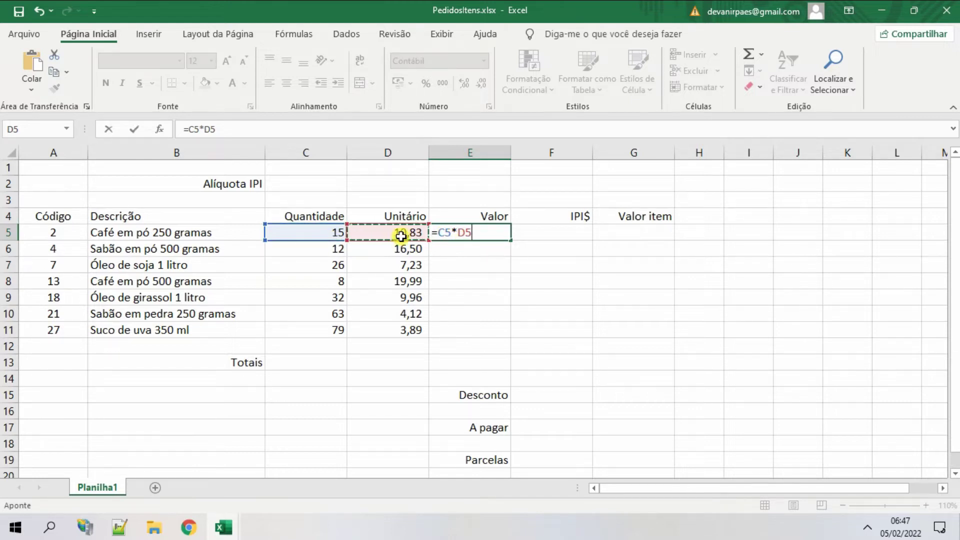
key("Return")
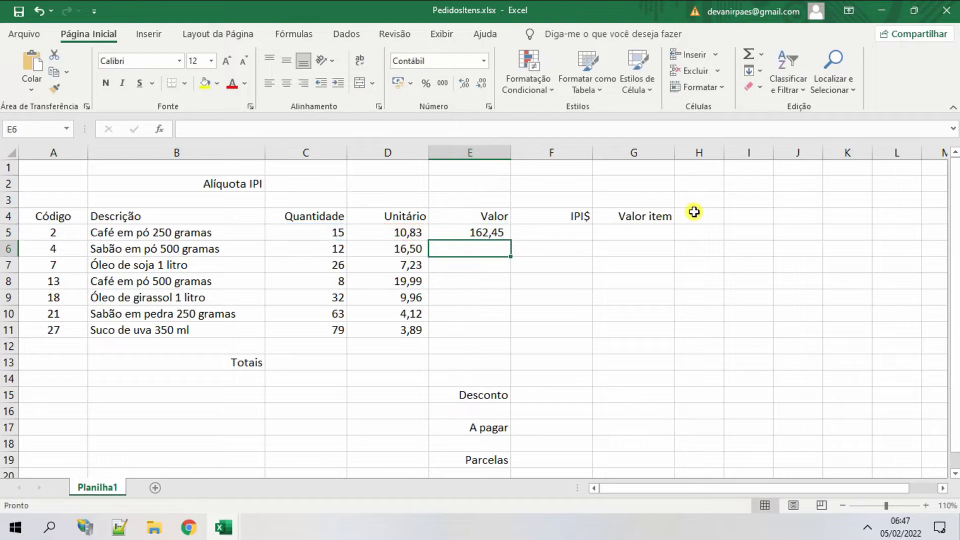
Fill the formula from E5 down the Valor column through E11 for the remaining items.
left_click(464, 235)
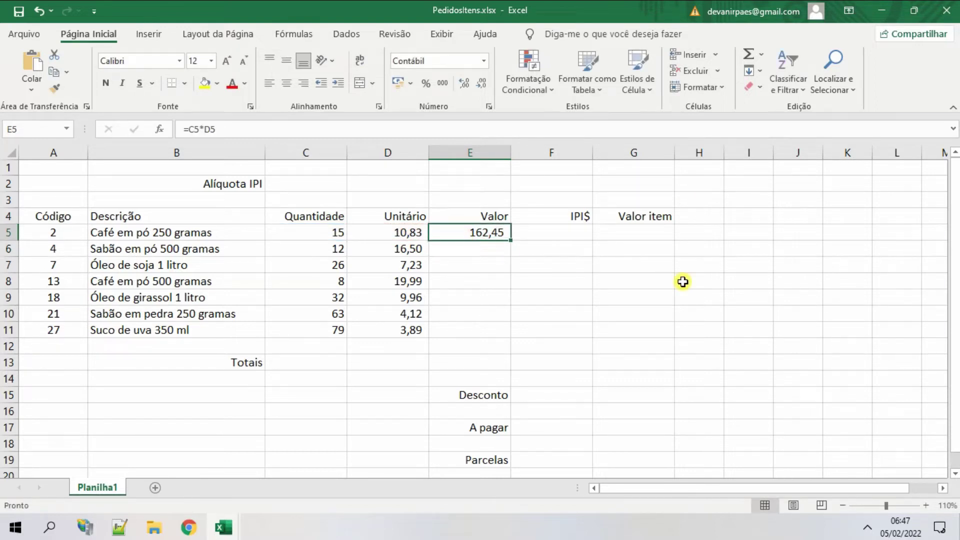
left_click(465, 249)
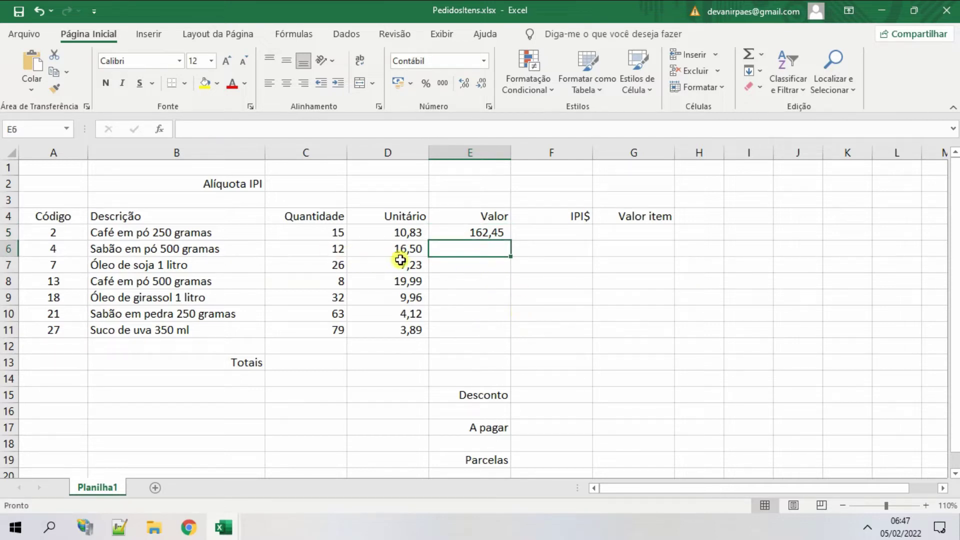
left_click(465, 265)
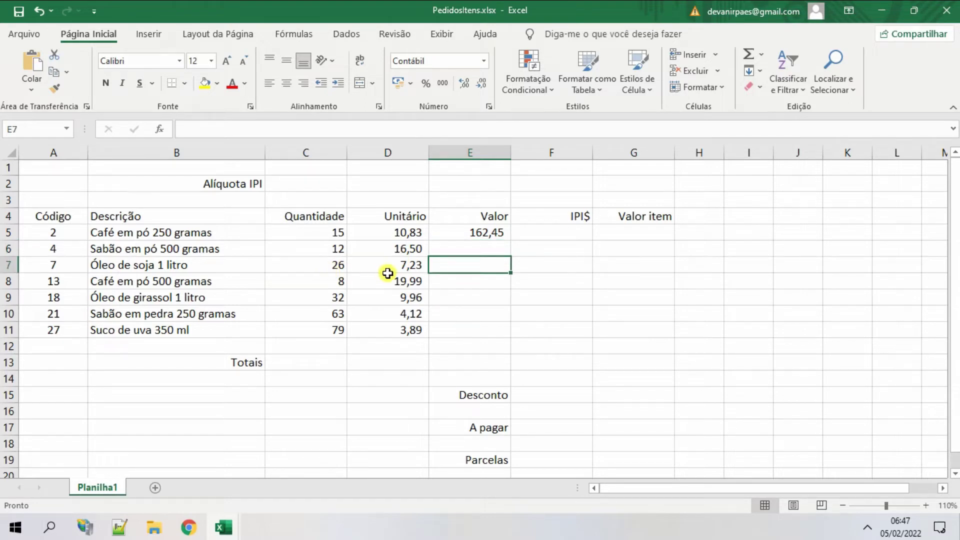
left_click(467, 234)
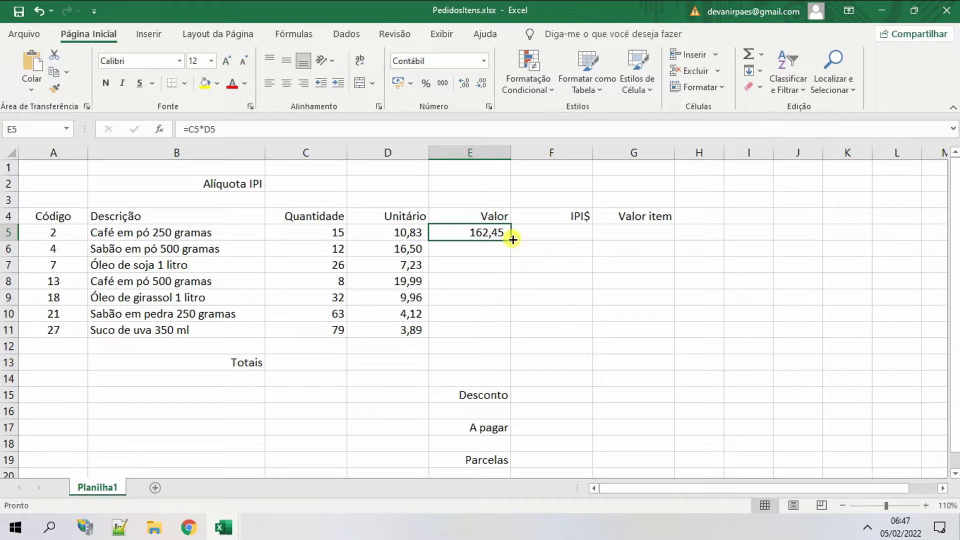
left_click_drag(513, 240, 512, 240)
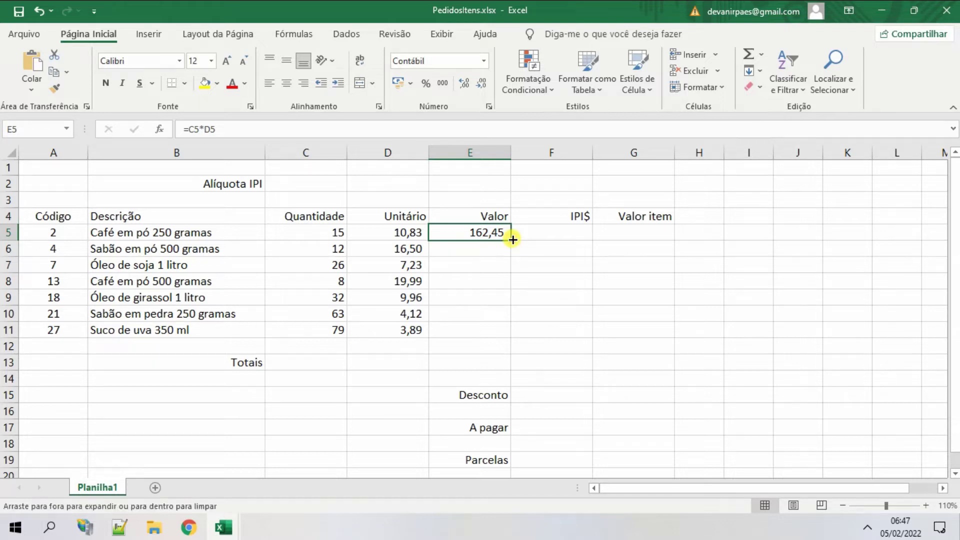
left_click_drag(512, 239, 524, 342)
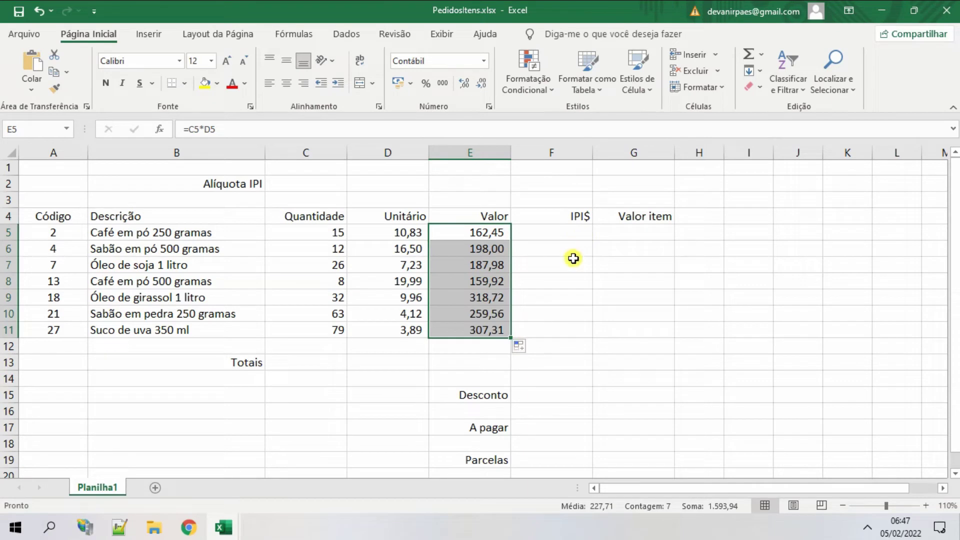
Examine the formulas in cells E5 through E8 of the Valor column and compare their row references.
left_click(456, 249)
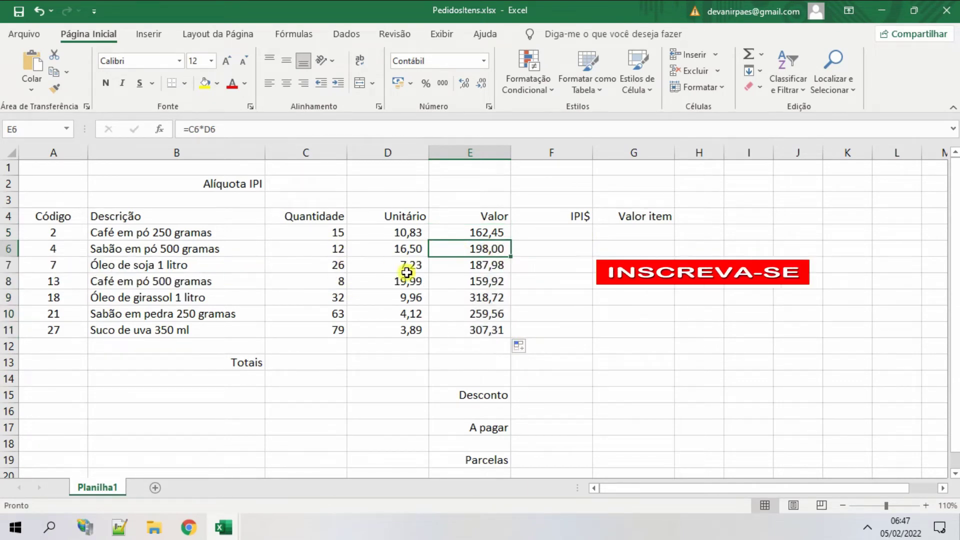
left_click(463, 268)
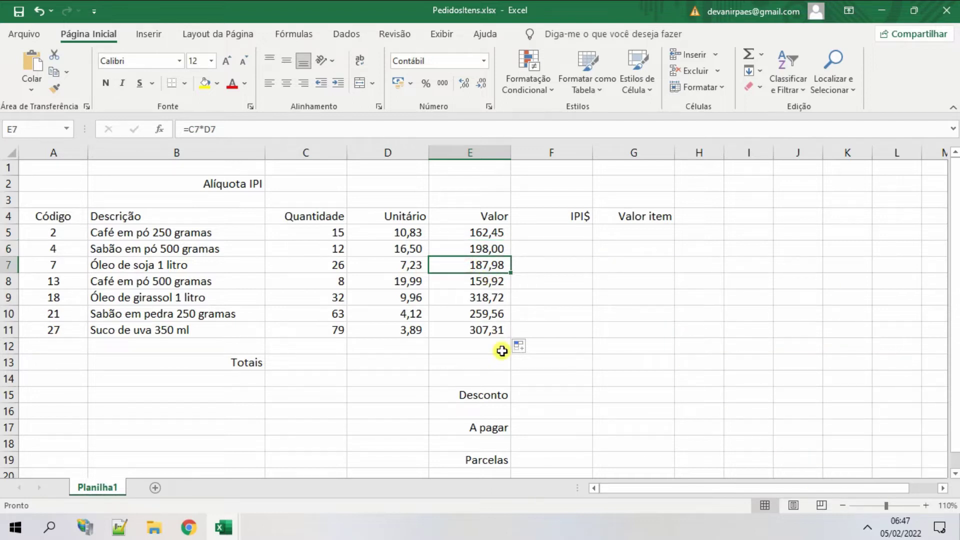
left_click(486, 236)
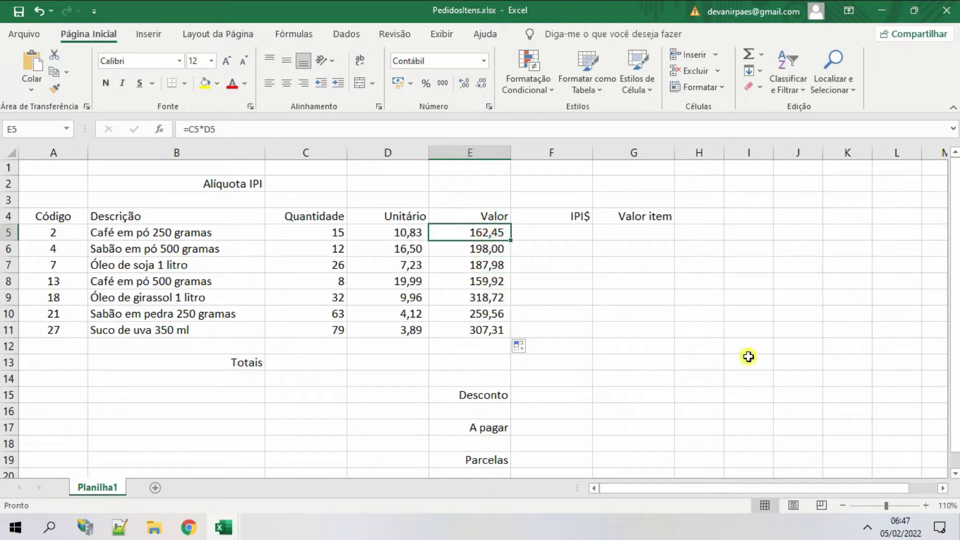
left_click(487, 261)
left_click(499, 234)
left_click(485, 248)
left_click(475, 232)
left_click(475, 250)
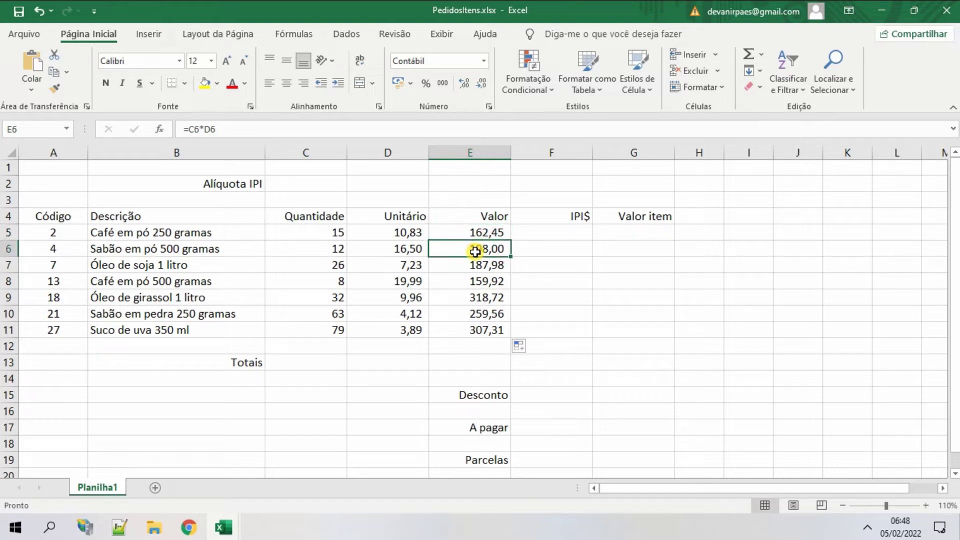
left_click(475, 234)
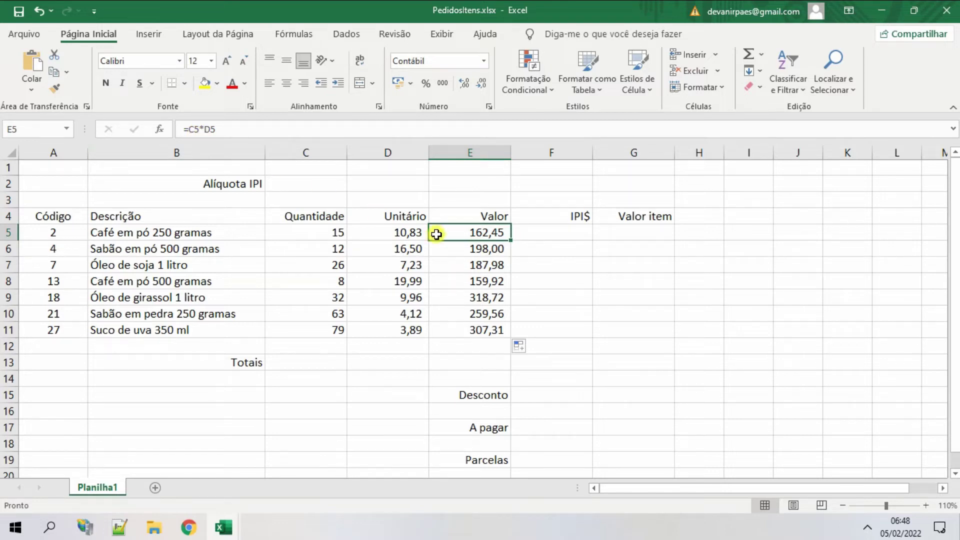
left_click(492, 250)
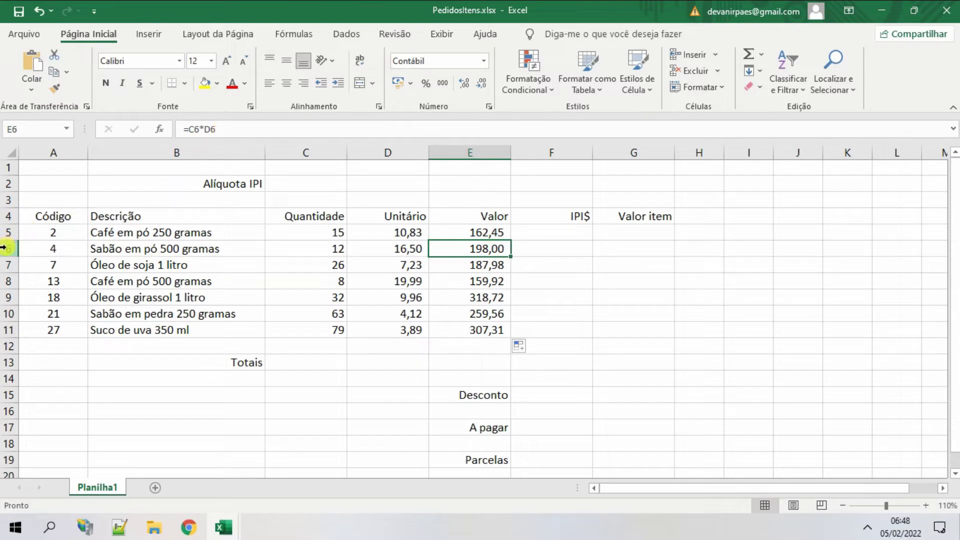
left_click(445, 266)
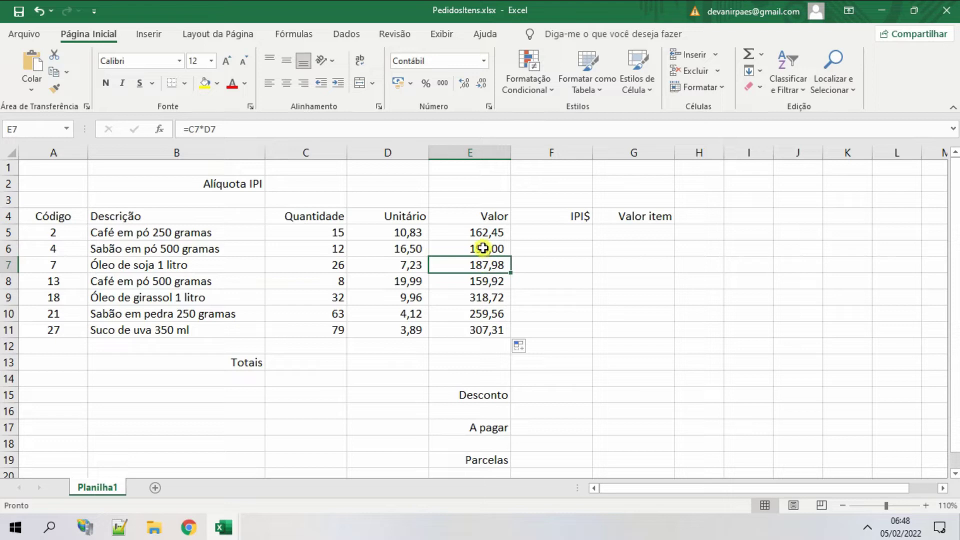
left_click(472, 235)
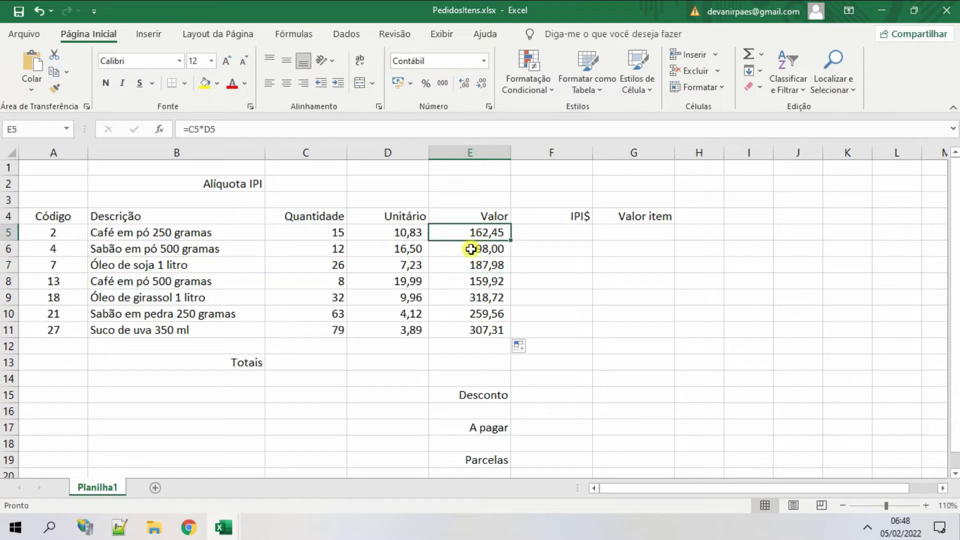
left_click(494, 250)
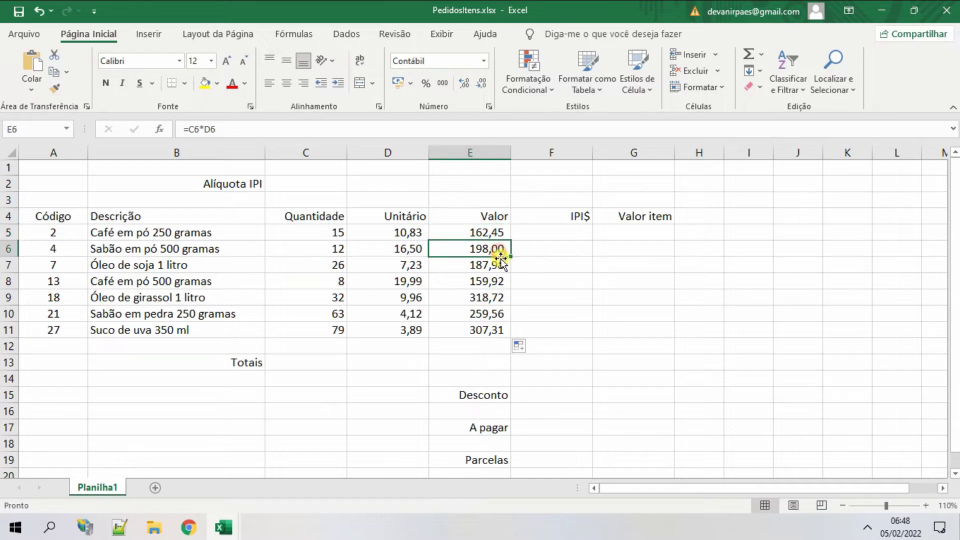
left_click(479, 232)
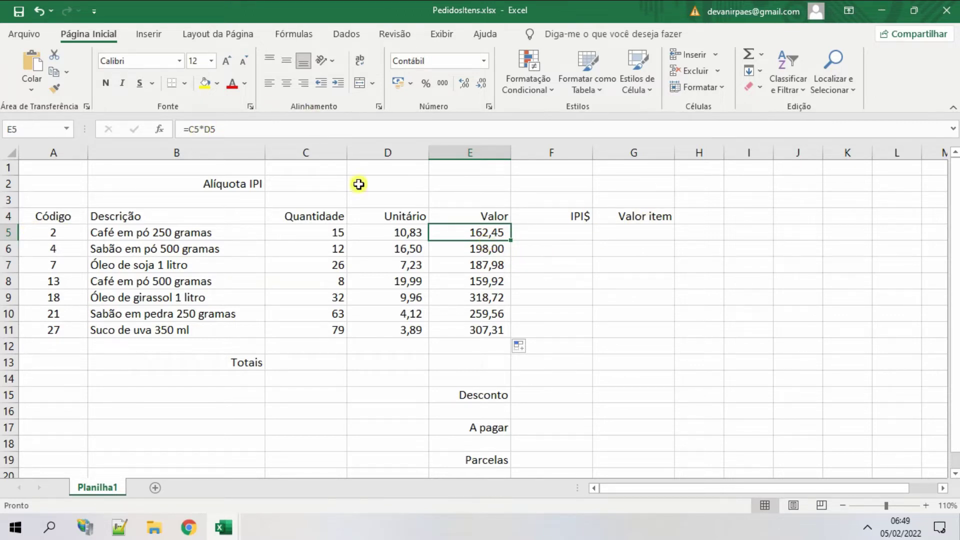
left_click(488, 249)
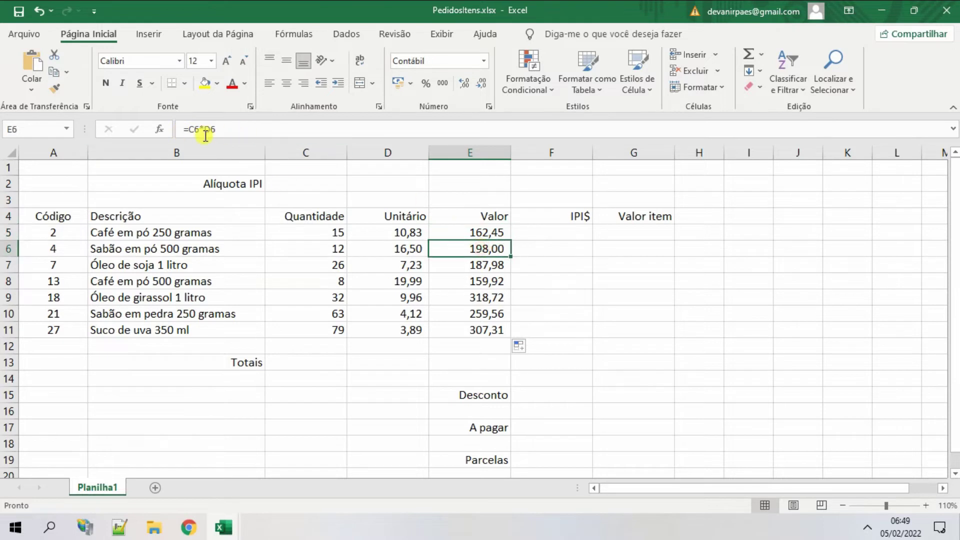
left_click(493, 266)
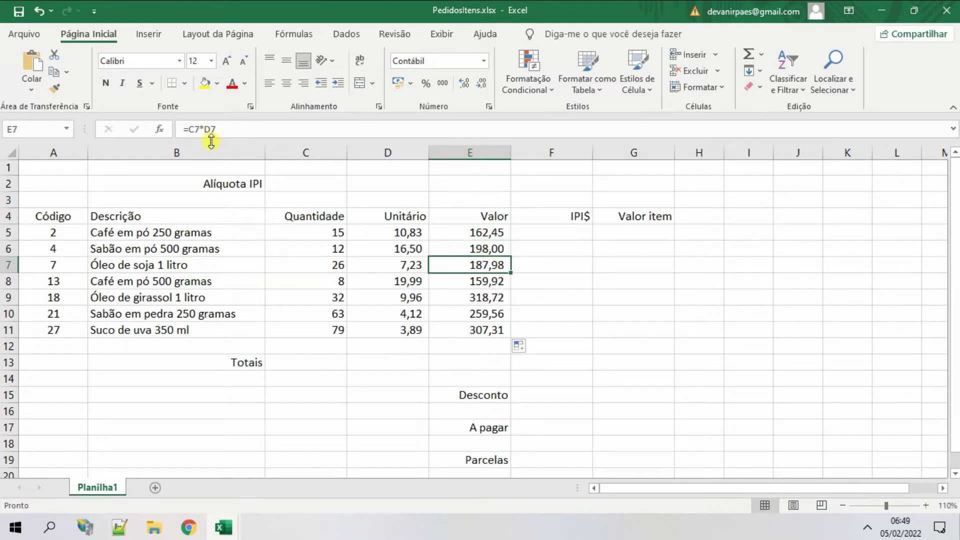
left_click(484, 229)
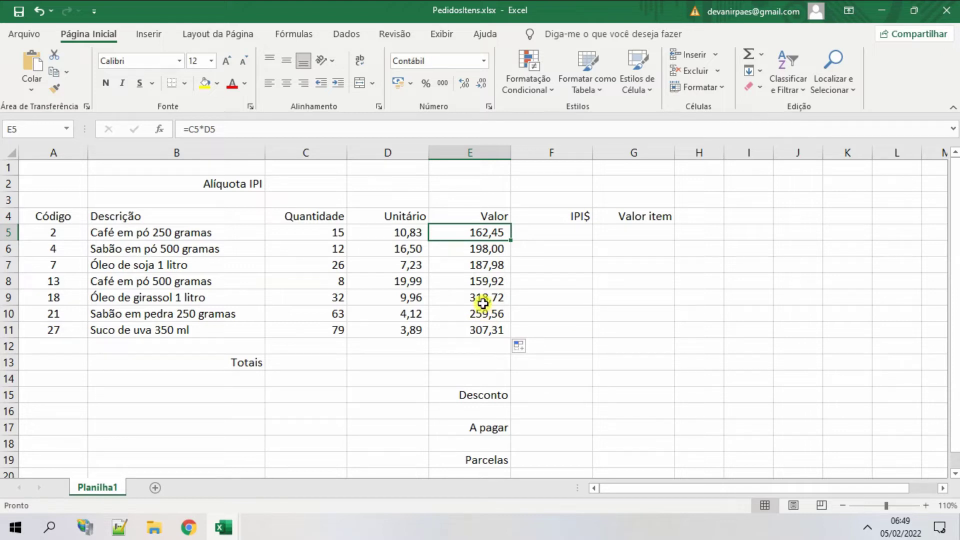
left_click(481, 248)
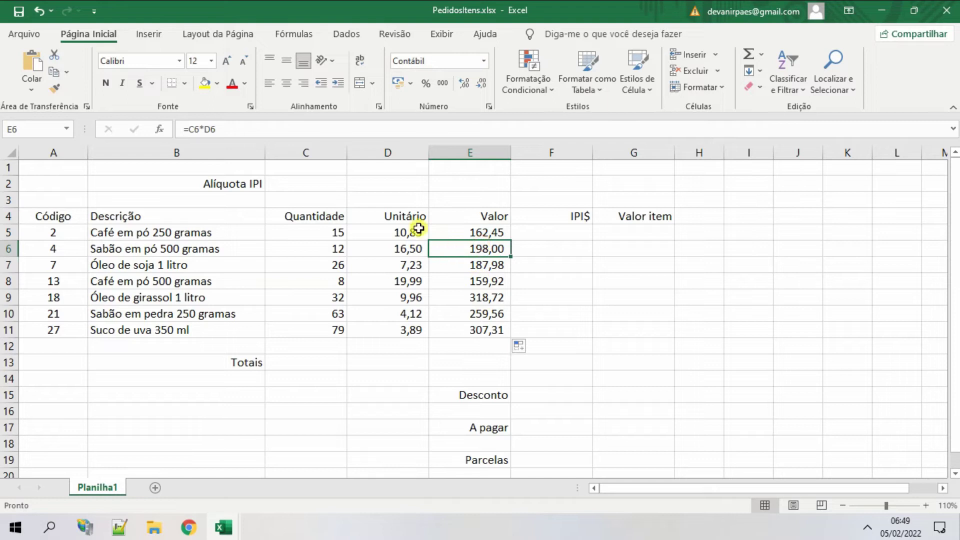
left_click(498, 264)
left_click(489, 283)
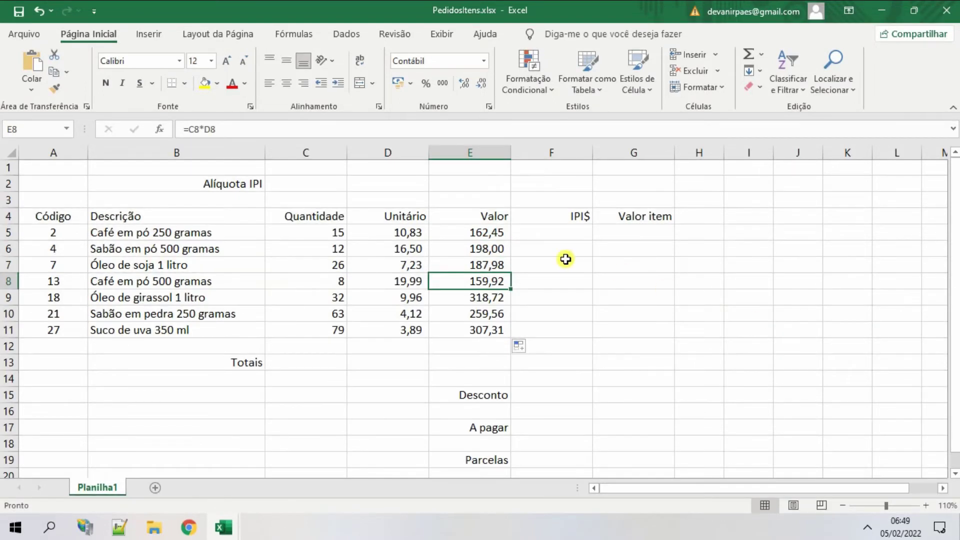
Enter 5% as the Alíquota IPI rate in cell C2.
left_click(545, 235)
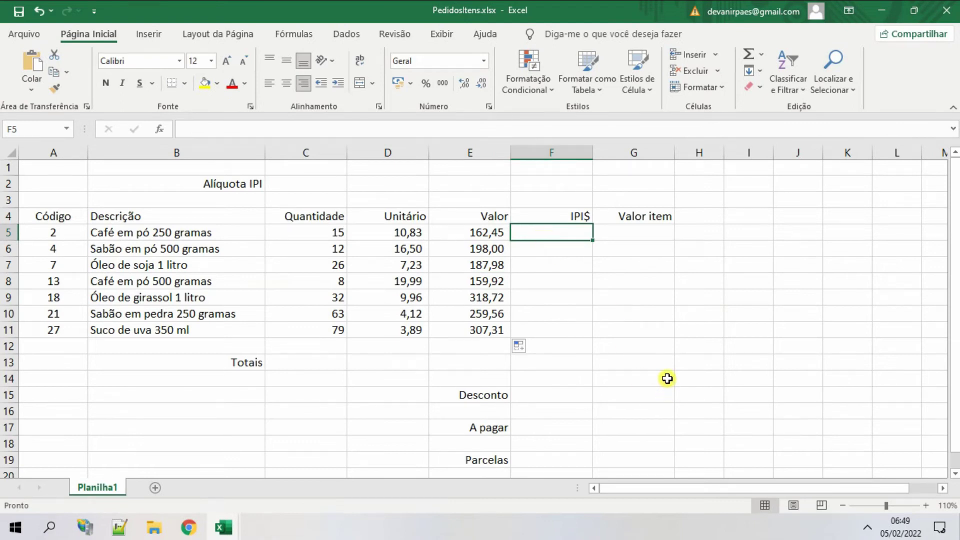
left_click(304, 188)
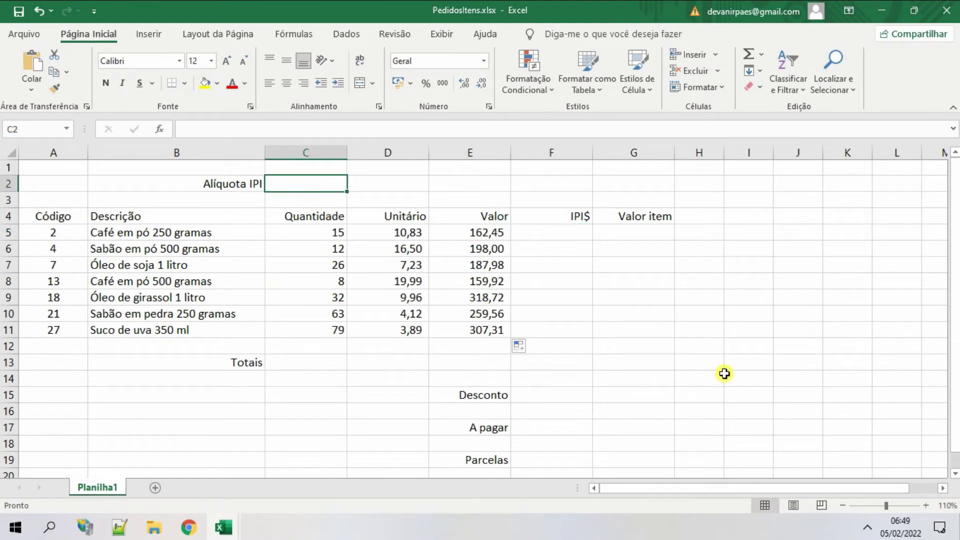
type("5%")
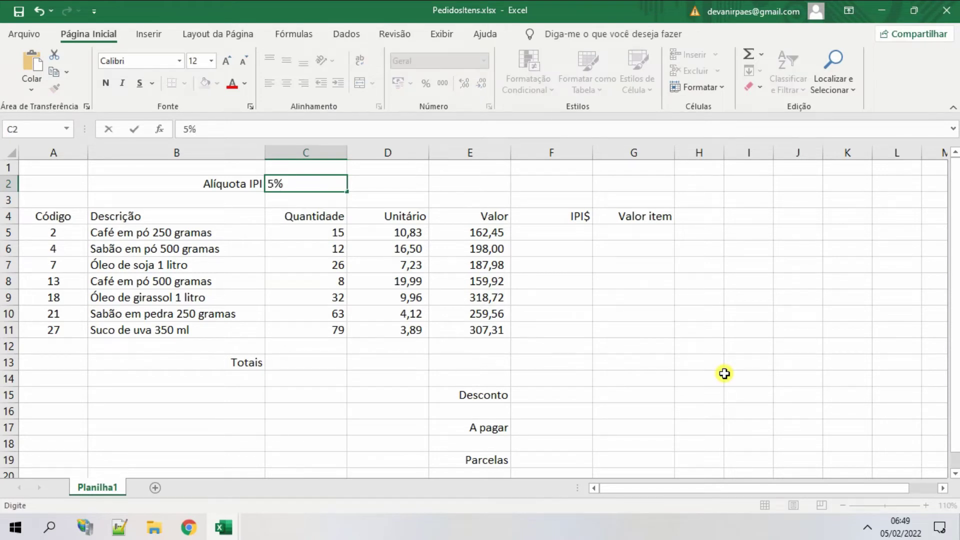
key("Return")
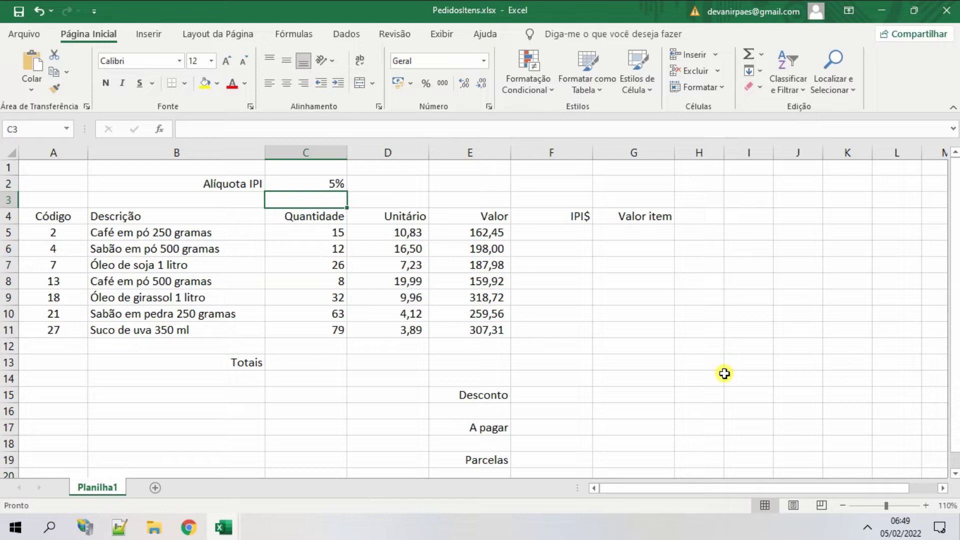
Enter the formula =E5*C2 in cell F5 to calculate the first item's IPI$ from its Valor and the IPI rate.
left_click(562, 240)
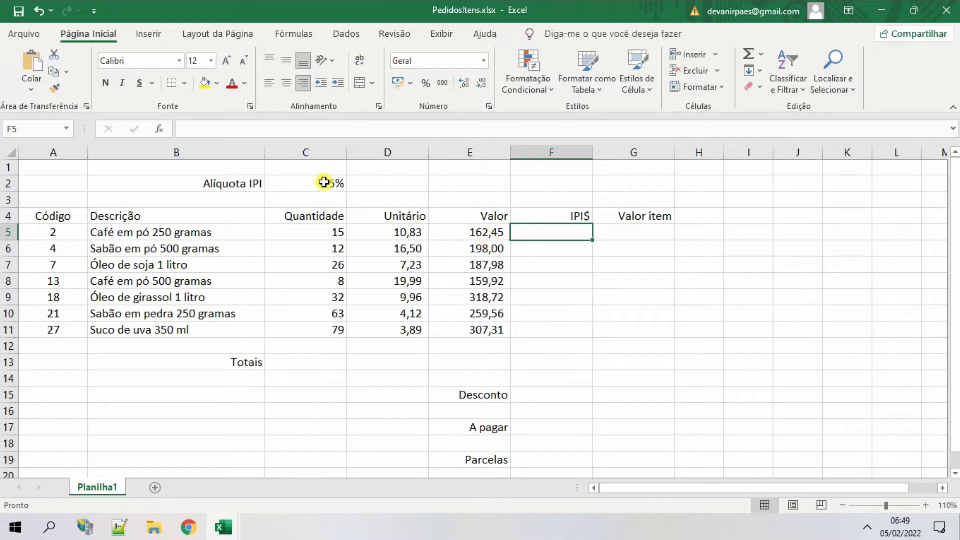
left_click(550, 248)
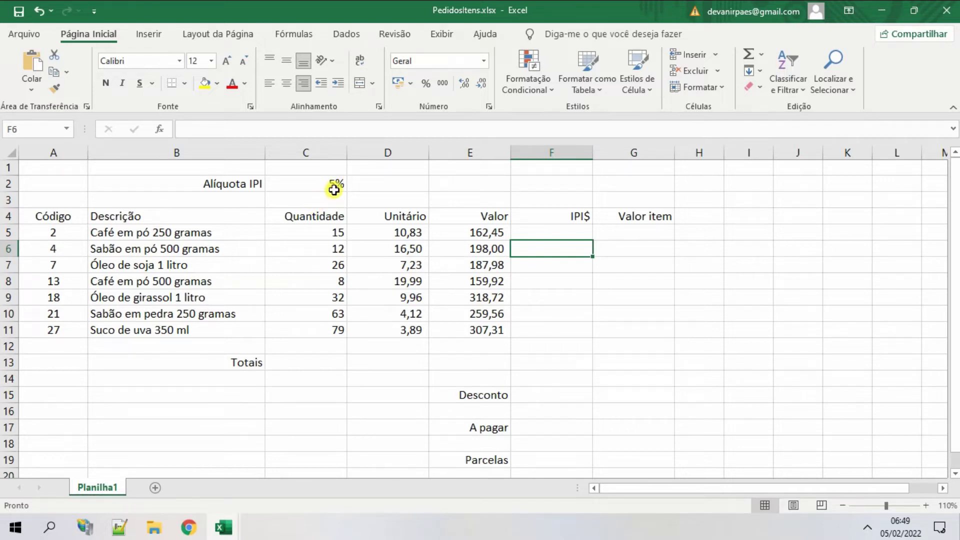
left_click(562, 233)
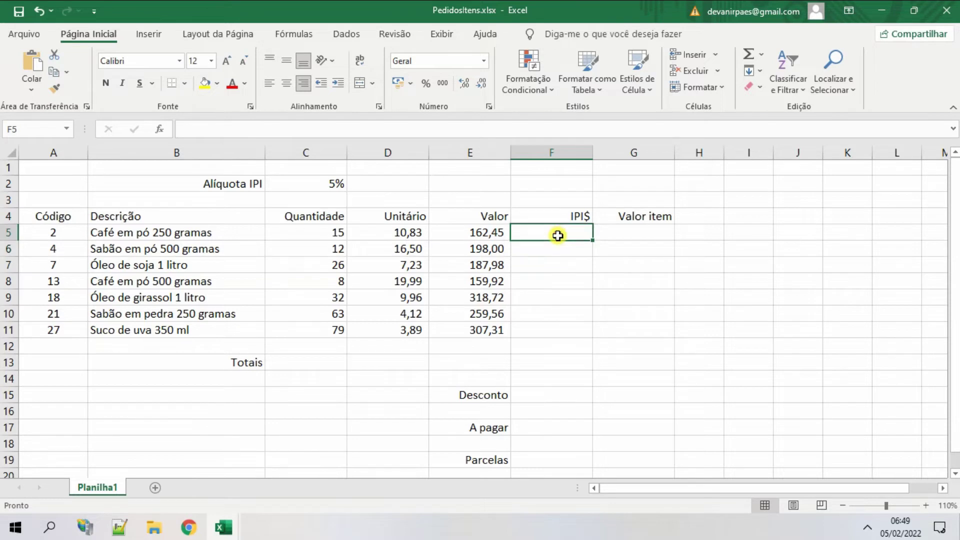
type("=")
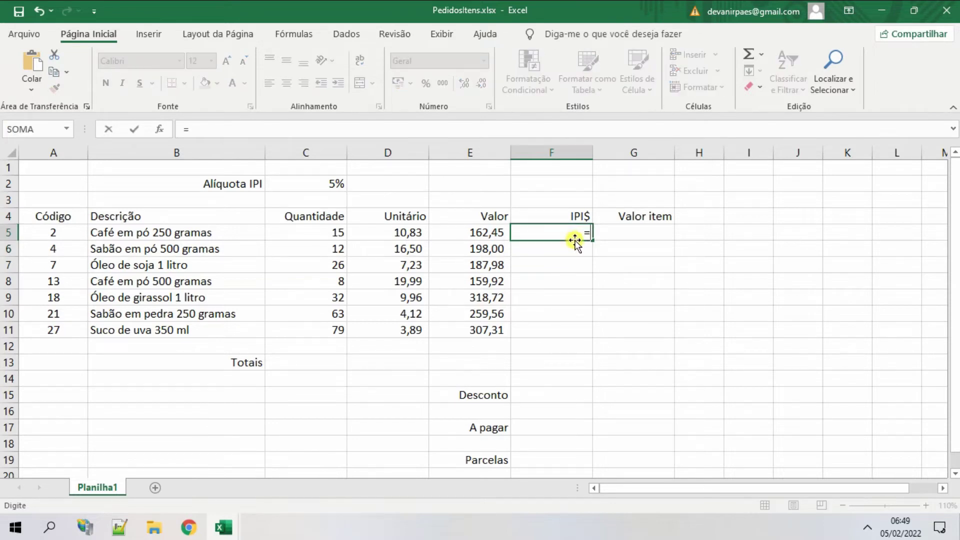
left_click(468, 232)
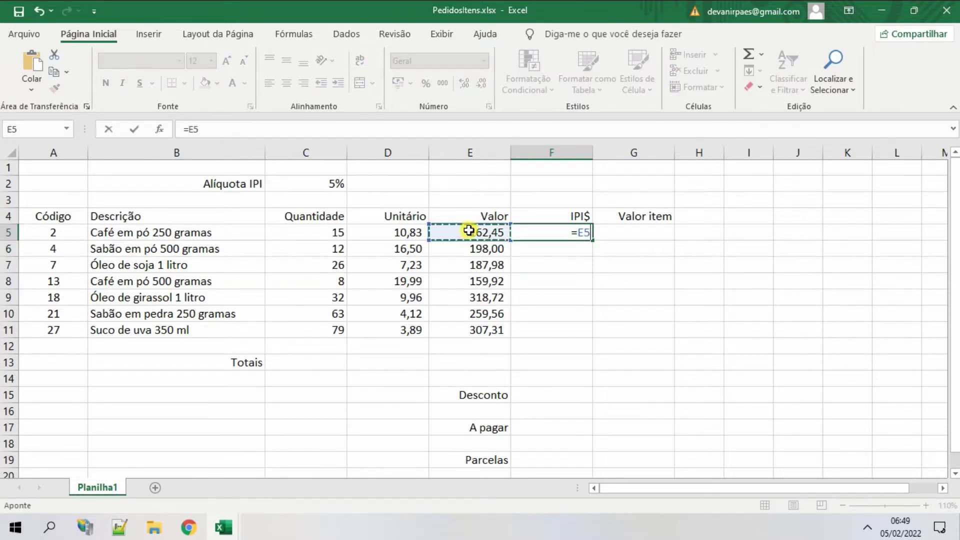
type("*")
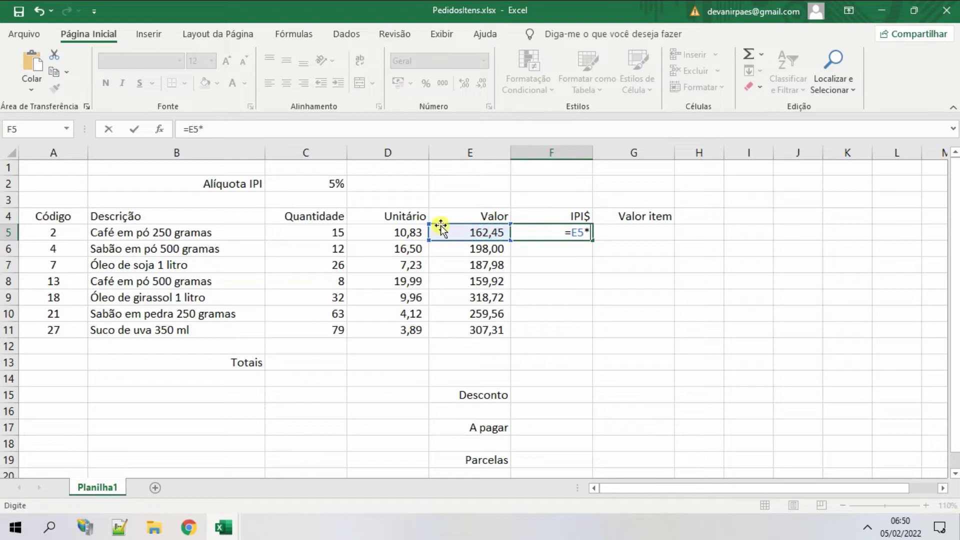
left_click(328, 180)
key("Return")
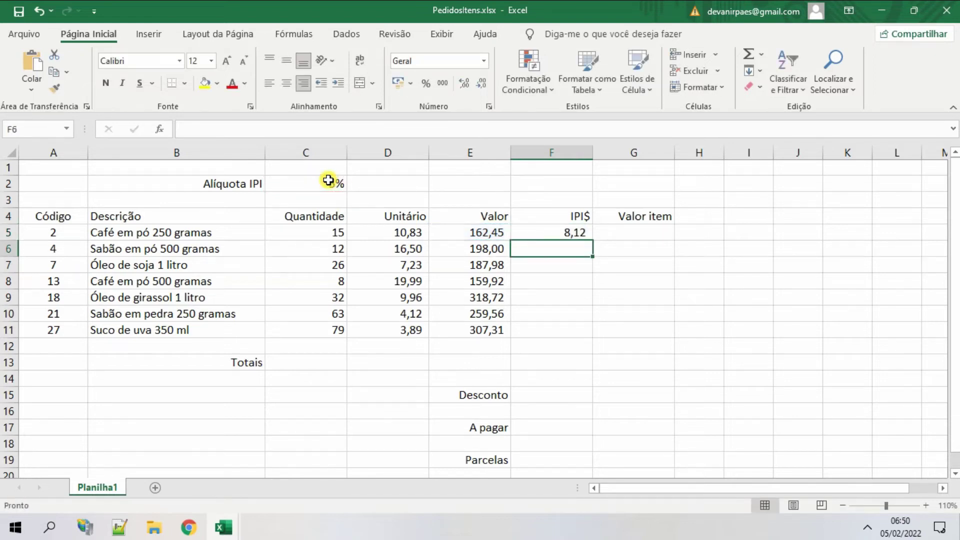
Fill the formula from F5 down the IPI$ column through F12 and clear the extra cell F12.
left_click(551, 234)
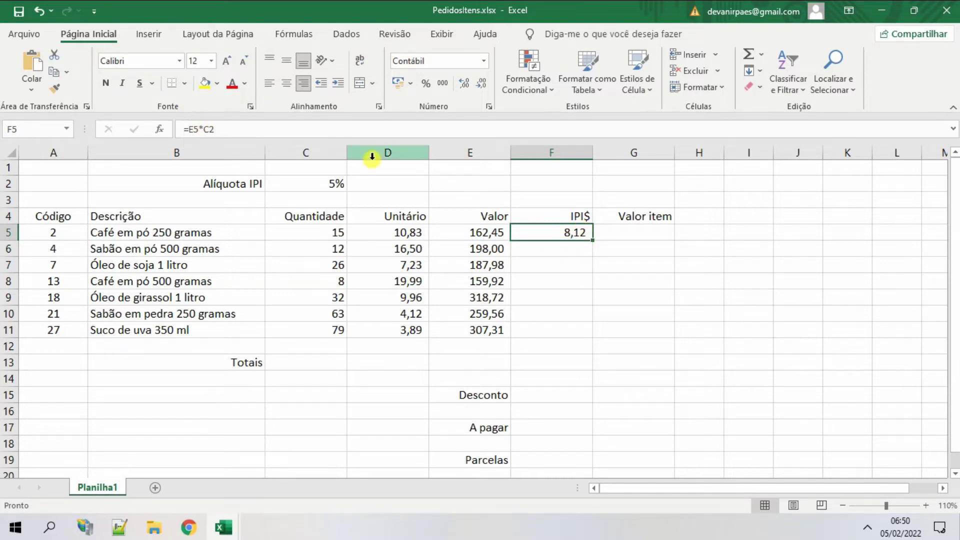
left_click_drag(592, 241, 590, 346)
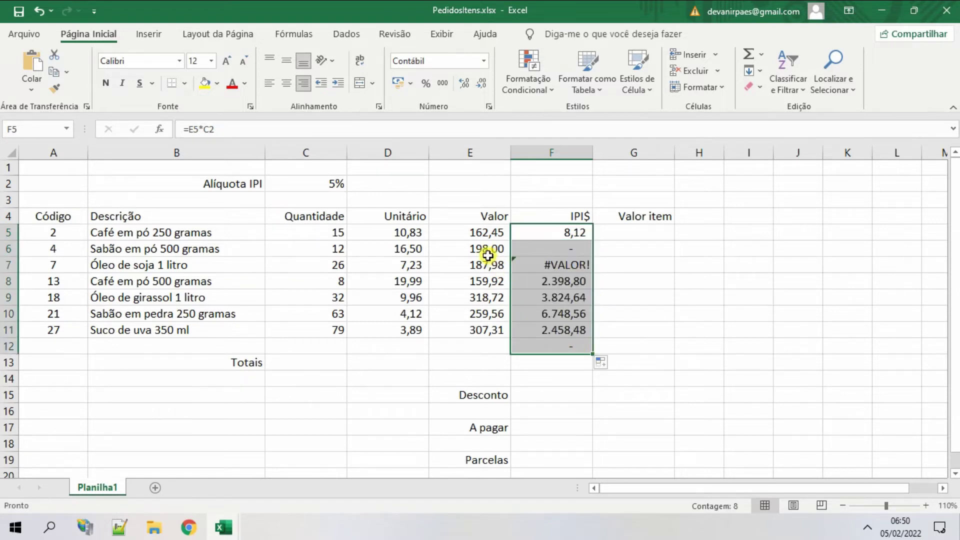
left_click(599, 405)
left_click(568, 349)
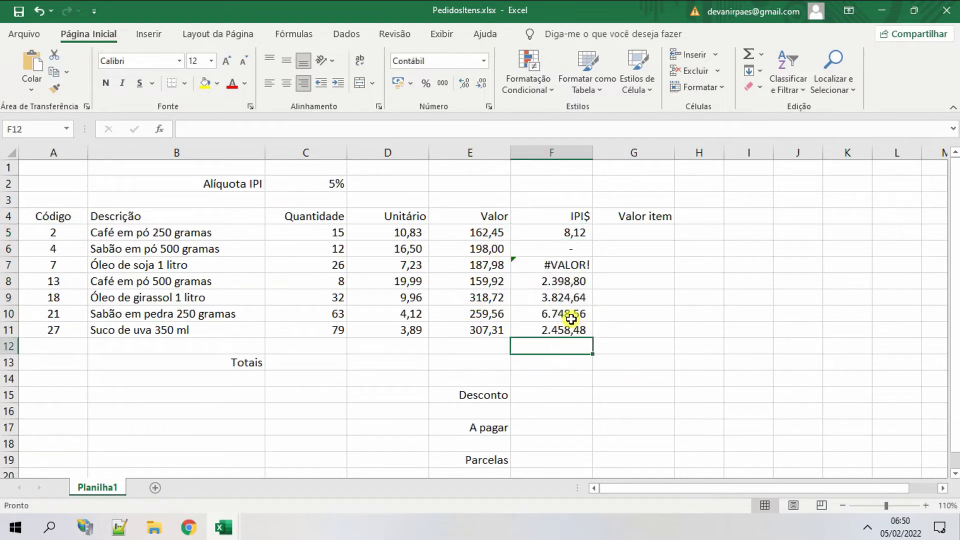
Examine the formulas in cells F5 through F8 of the IPI$ column and compare their references to the rate cell.
left_click(559, 243)
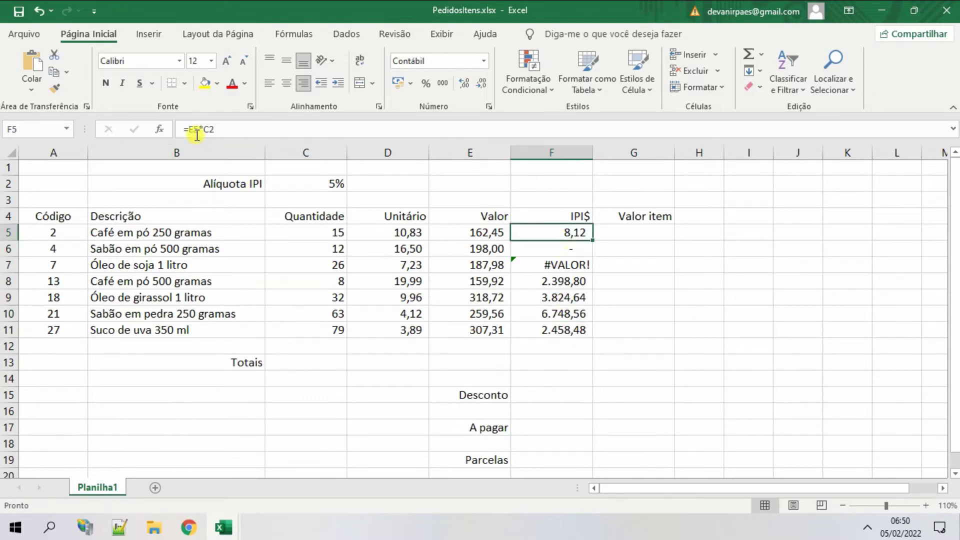
left_click(525, 250)
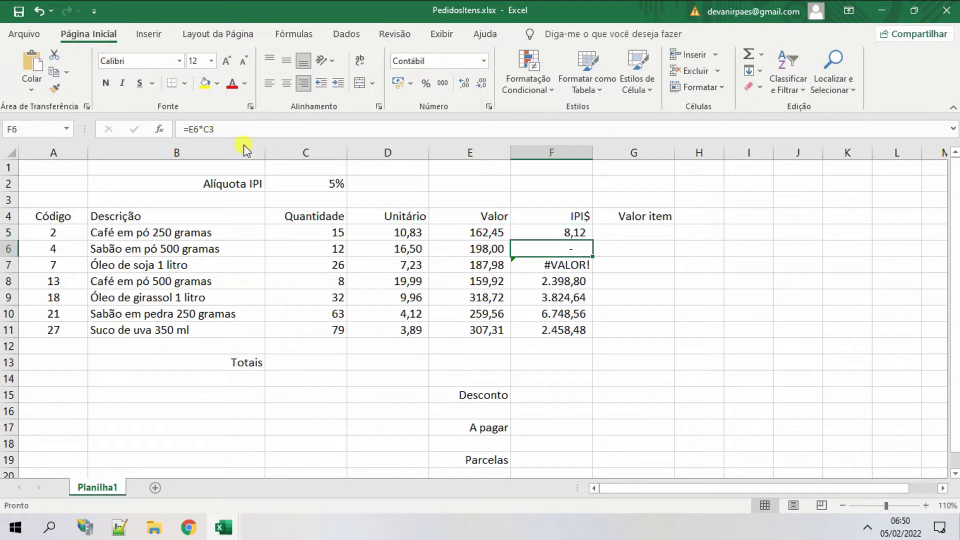
left_click(549, 231)
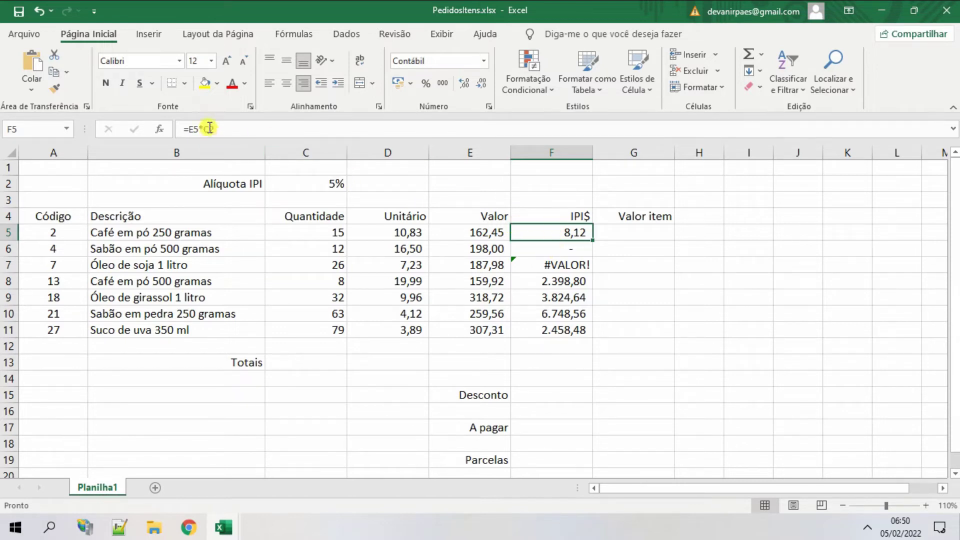
left_click(522, 248)
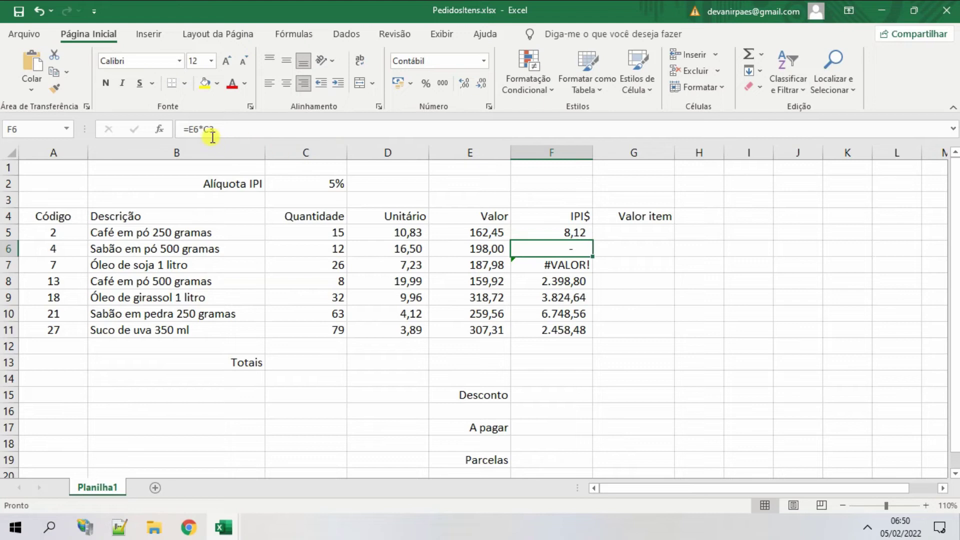
left_click(557, 264)
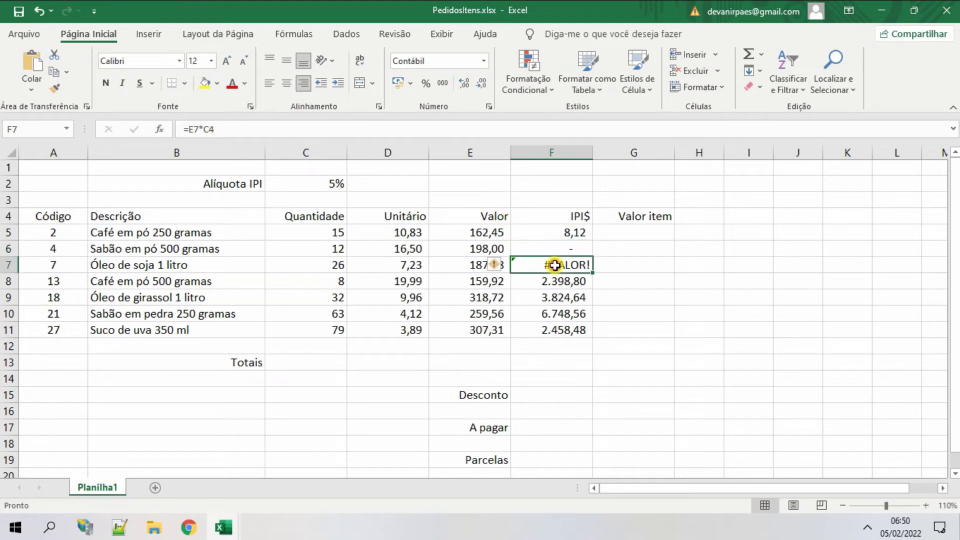
left_click(579, 281)
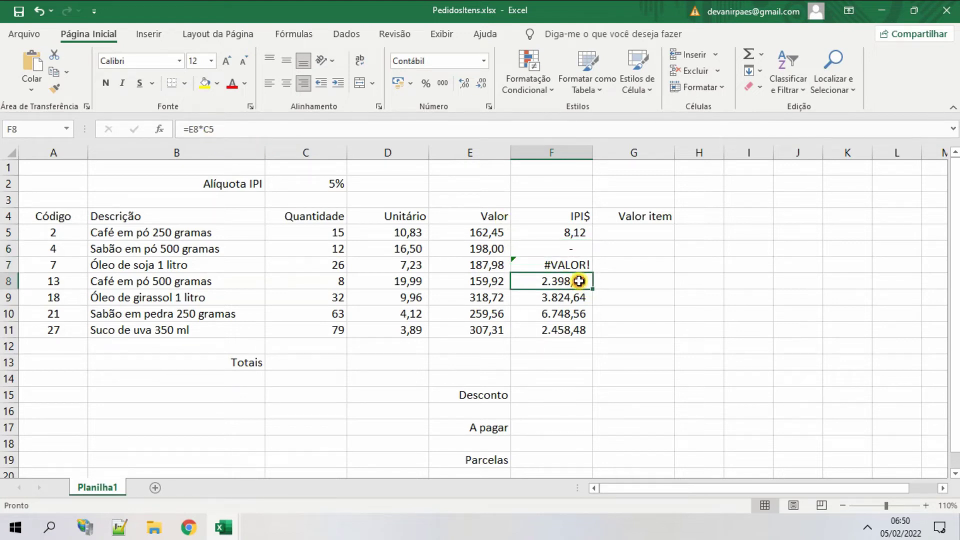
Make the rate reference absolute in F5 so the formula reads =E5*$C$2, and fill it down the IPI$ column through F11.
left_click(577, 238)
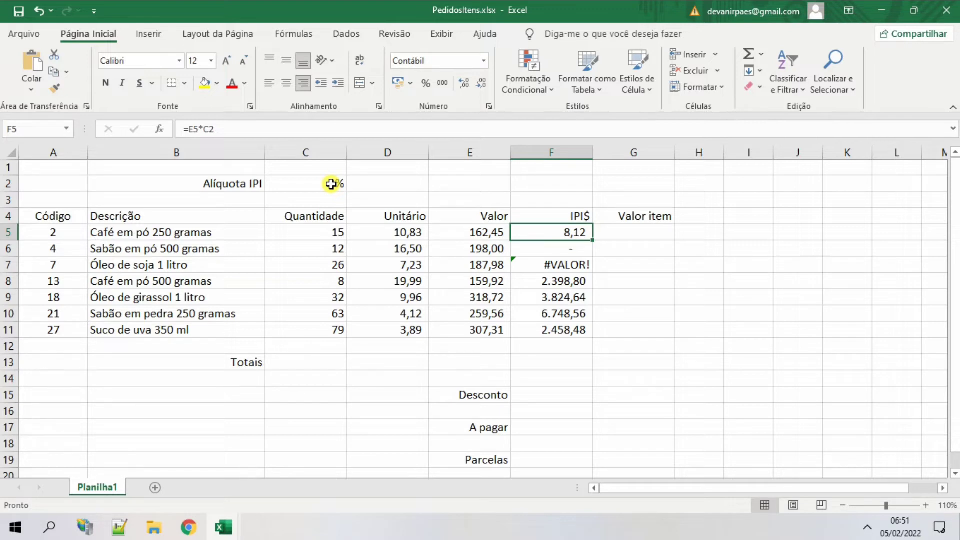
left_click(211, 128)
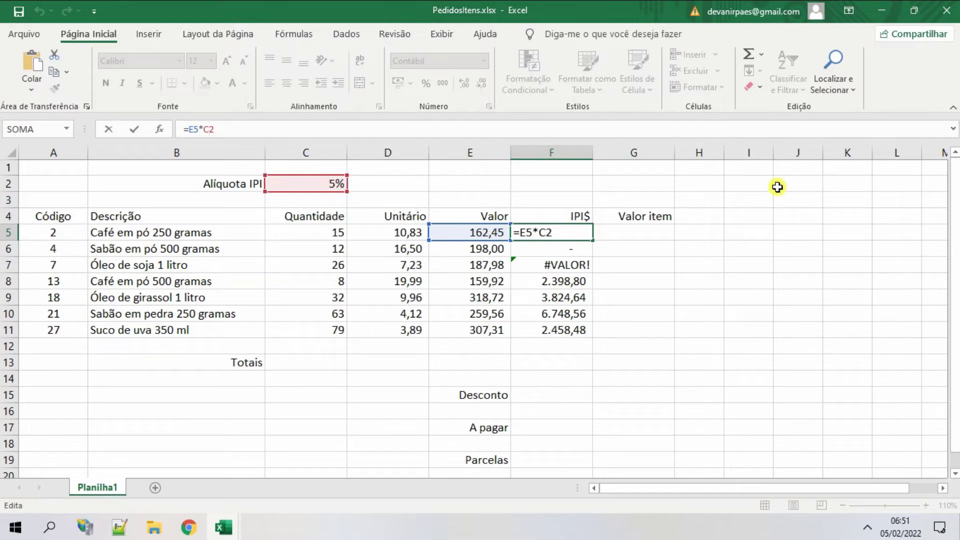
key("F4")
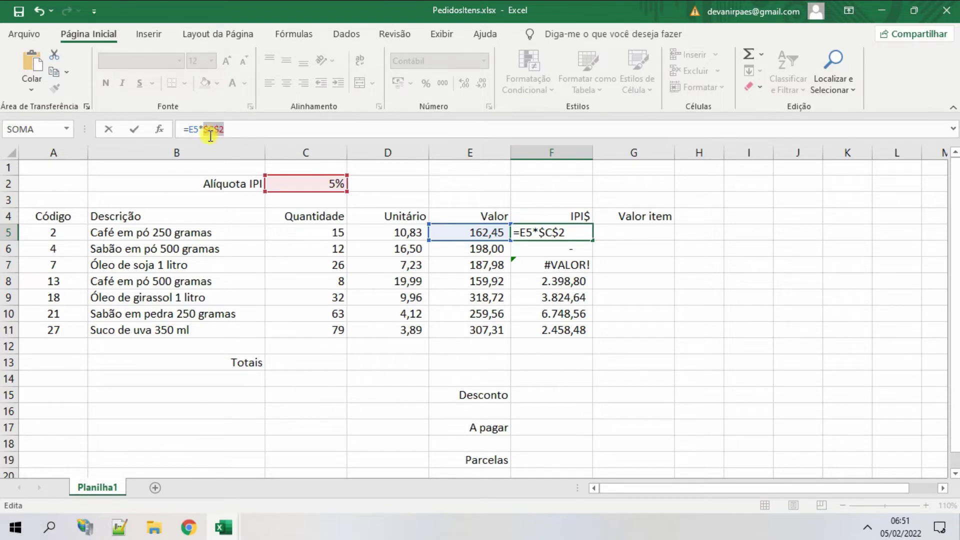
key("Return")
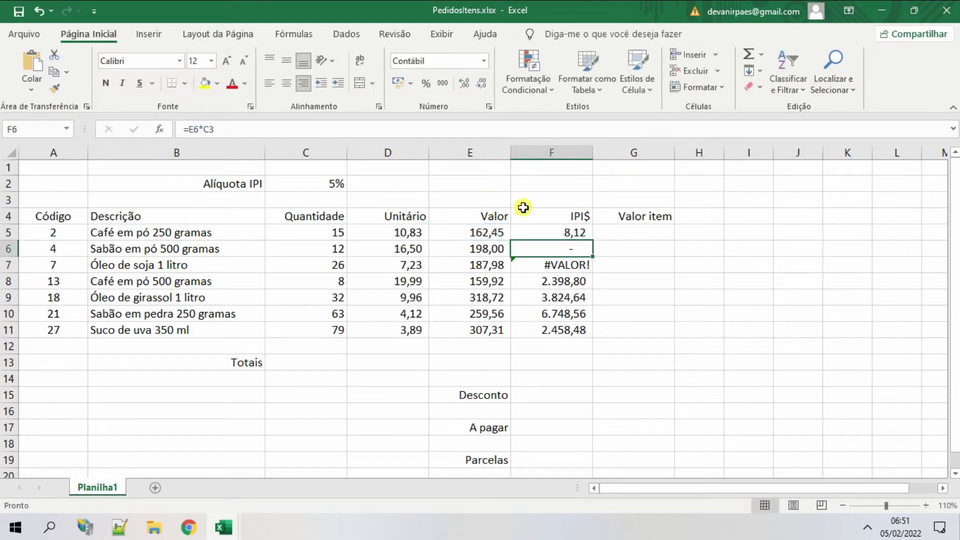
left_click(571, 233)
left_click_drag(596, 240, 599, 336)
Examine the refilled IPI$ formulas from F5 down to F9, focusing on the $C$2 reference in F9.
left_click(563, 232)
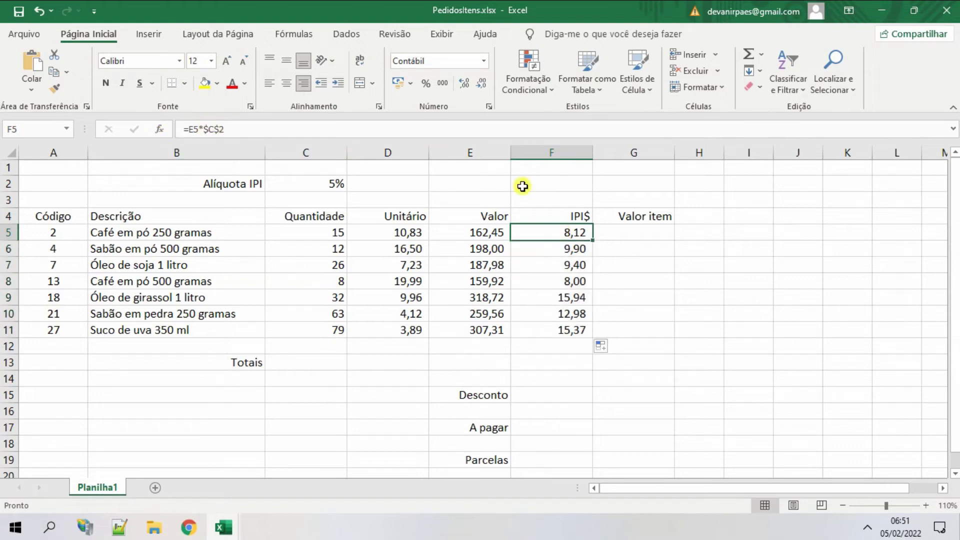
left_click(551, 247)
key("Down")
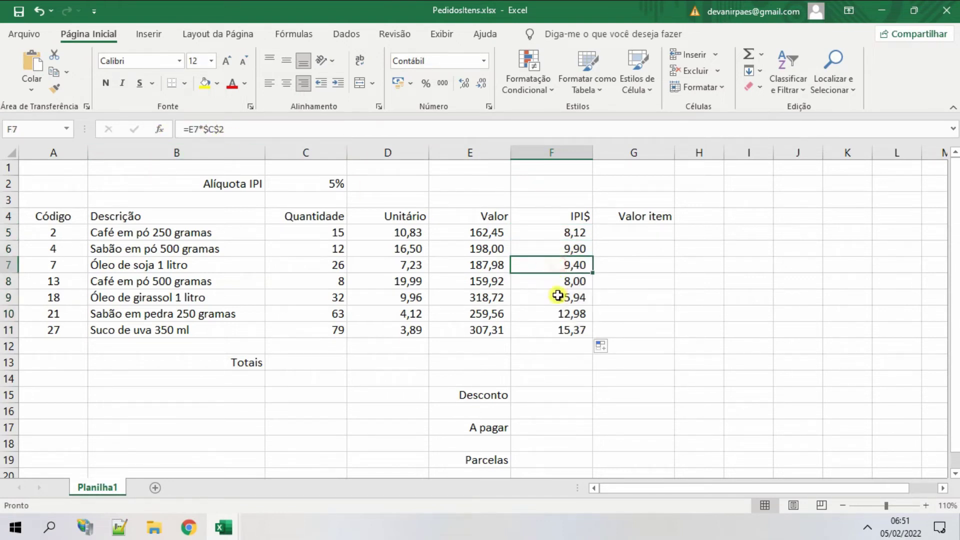
key("Down")
key("Down")
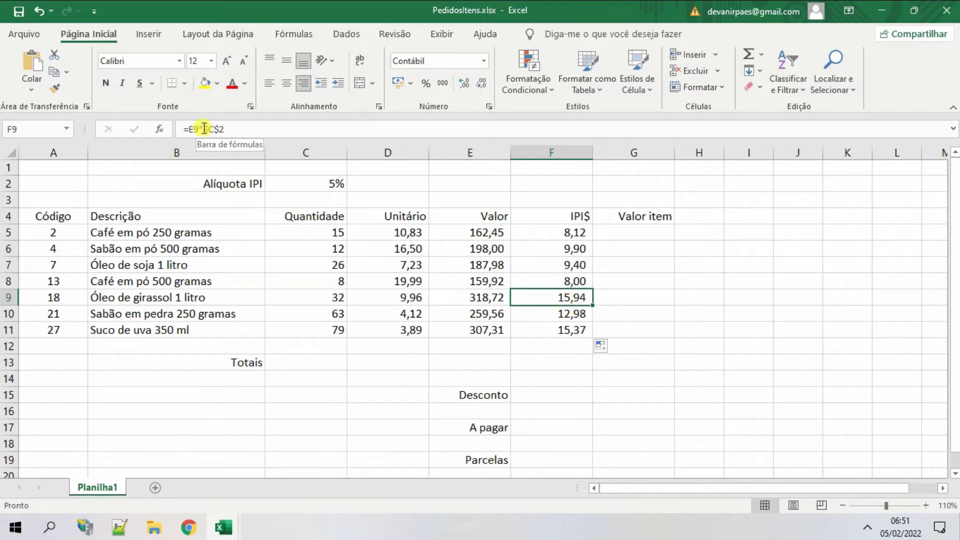
left_click_drag(204, 129, 250, 129)
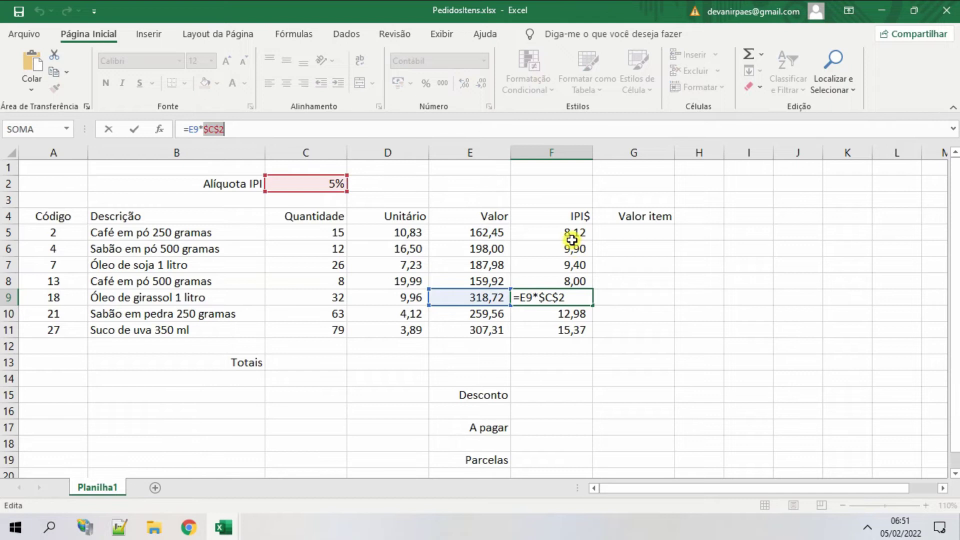
key("ctrl+Return")
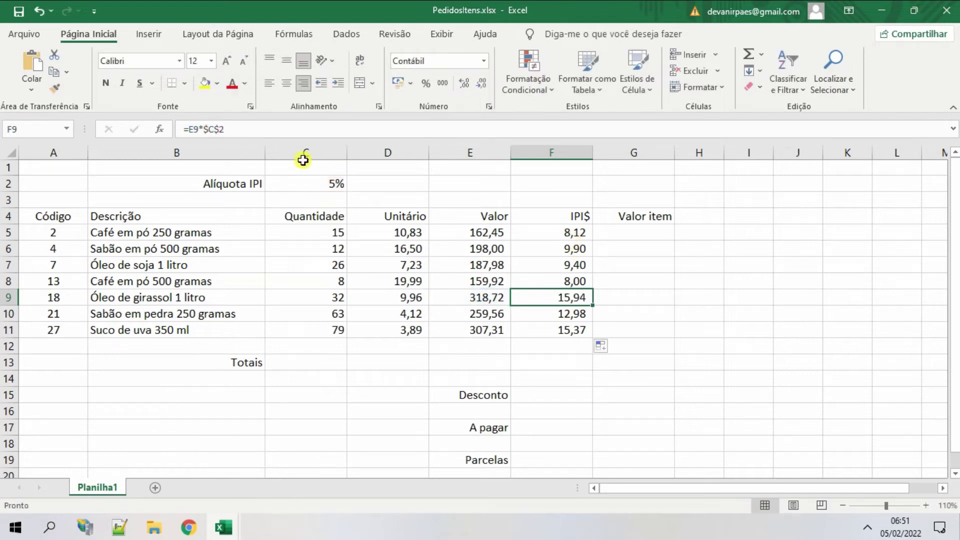
left_click(212, 129)
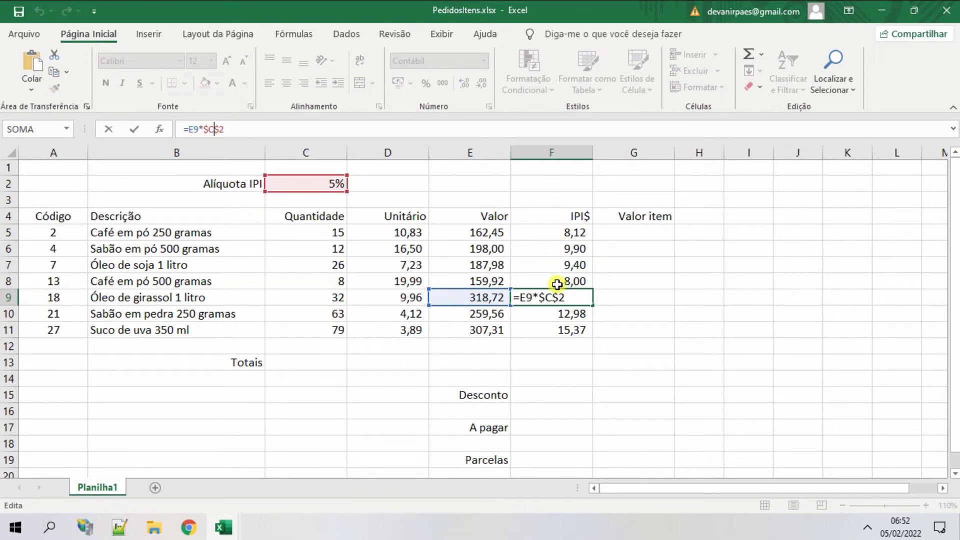
key("Return")
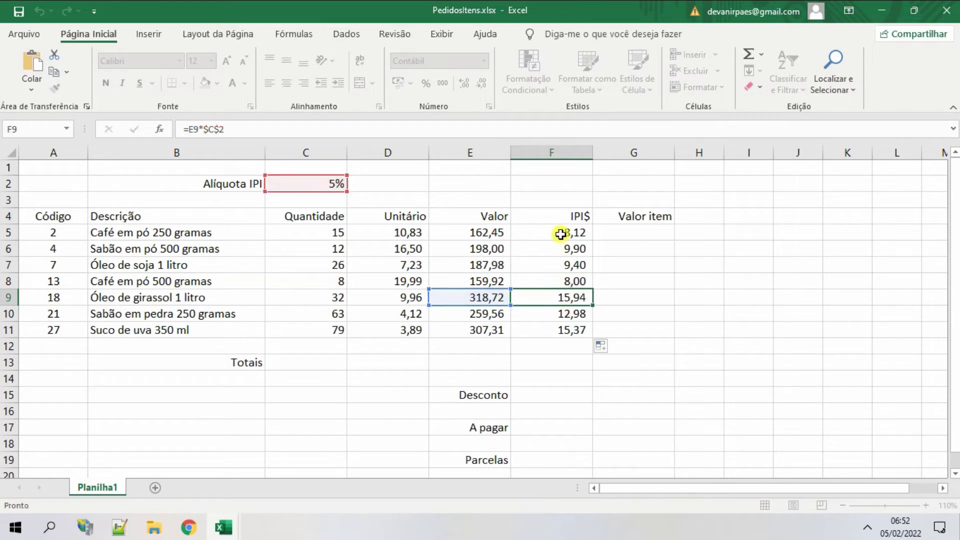
Inspect the relative E5 and absolute $C$2 references in F5's formula and compare them with the formulas in F6 through F8.
key("Up")
key("Up")
key("Up")
key("Up")
key("Up")
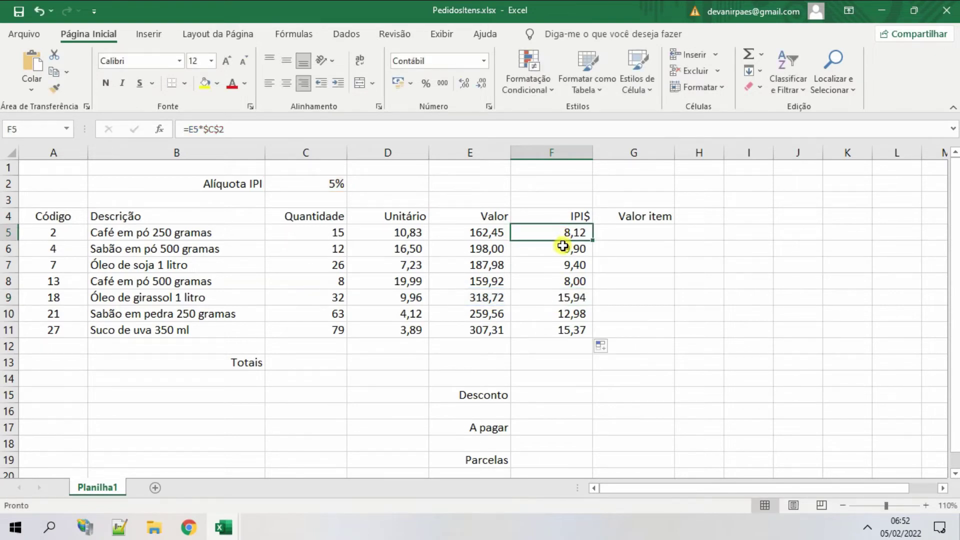
left_click(564, 247)
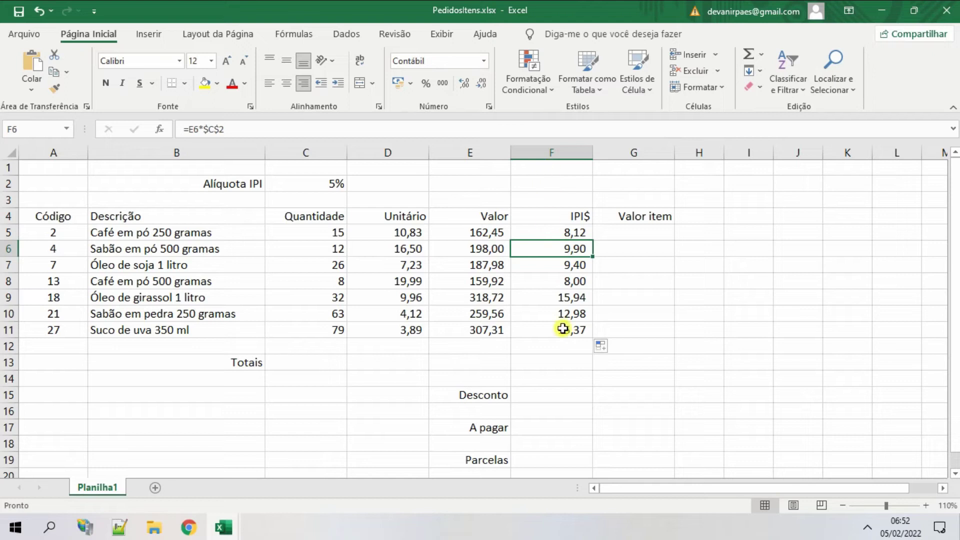
key("Up")
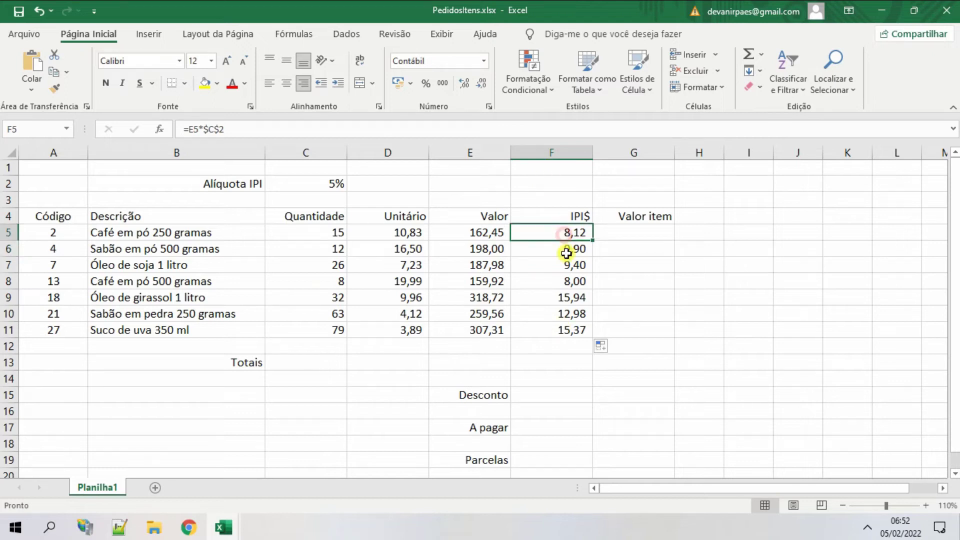
left_click(204, 128)
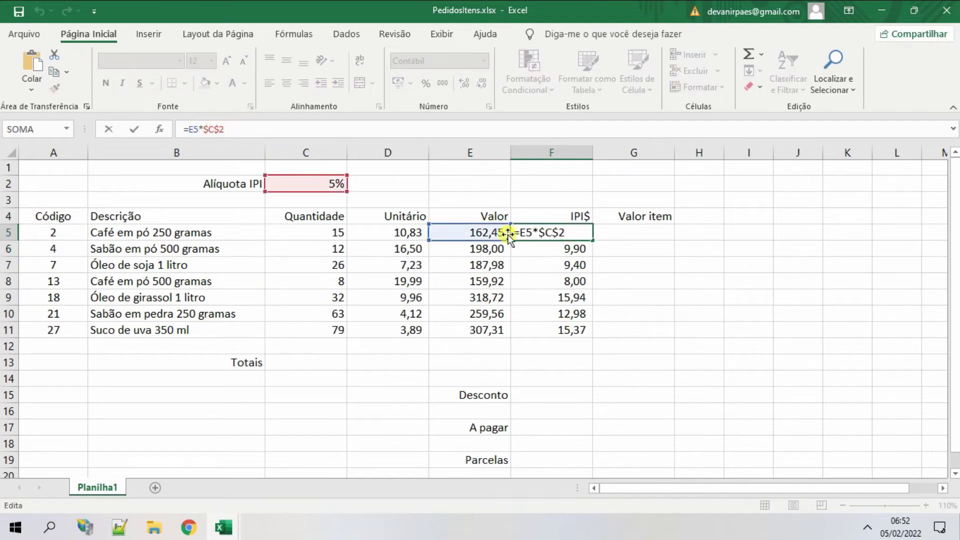
key("ctrl+Return")
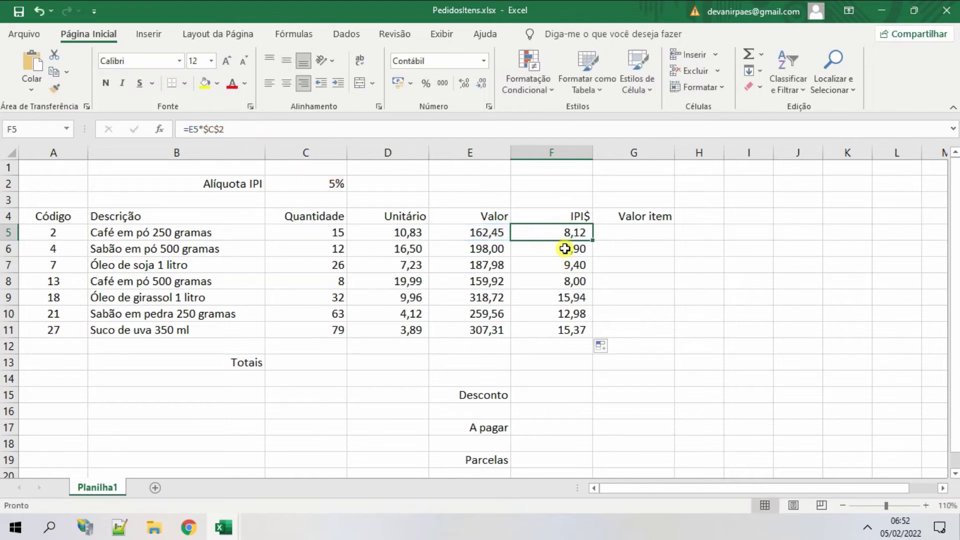
left_click_drag(203, 129, 261, 130)
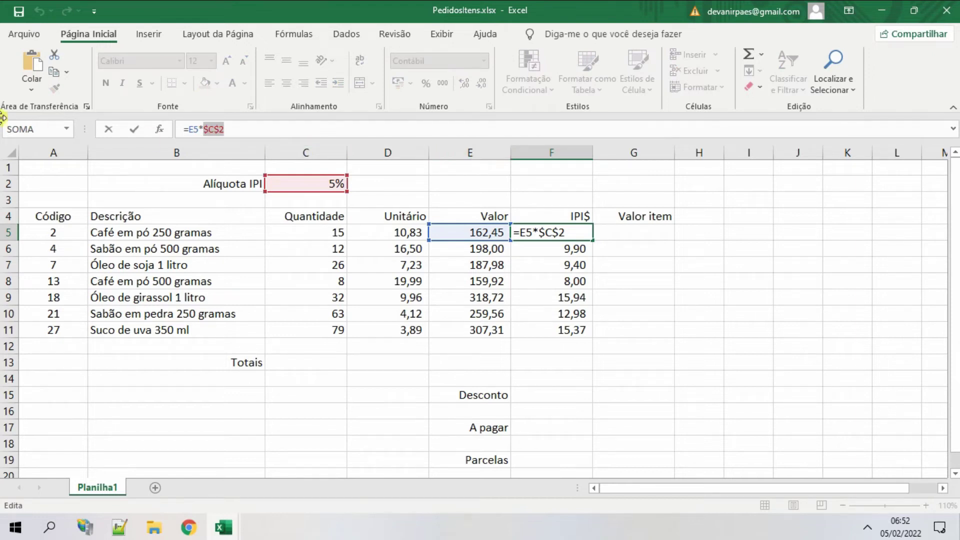
left_click(189, 128)
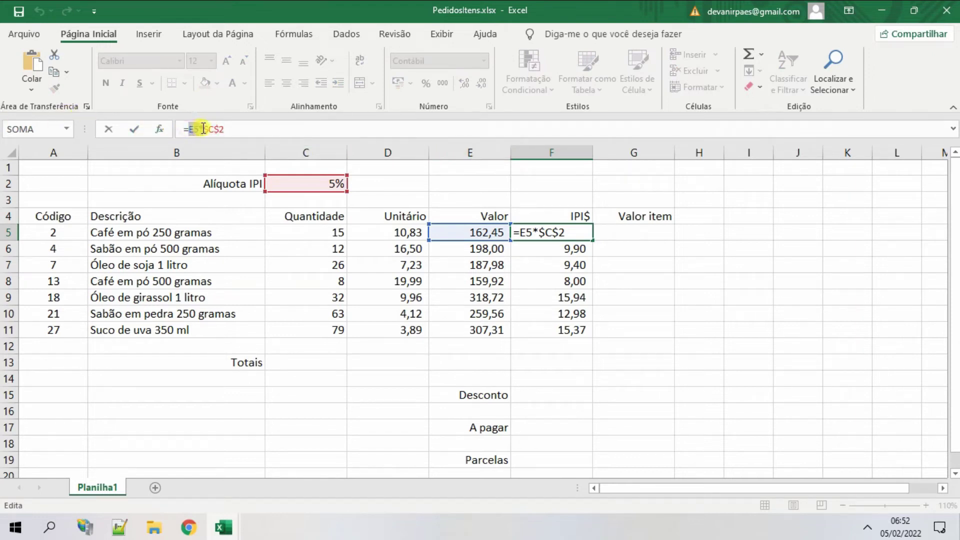
key("Escape")
left_click(544, 248)
left_click(535, 262)
left_click(533, 279)
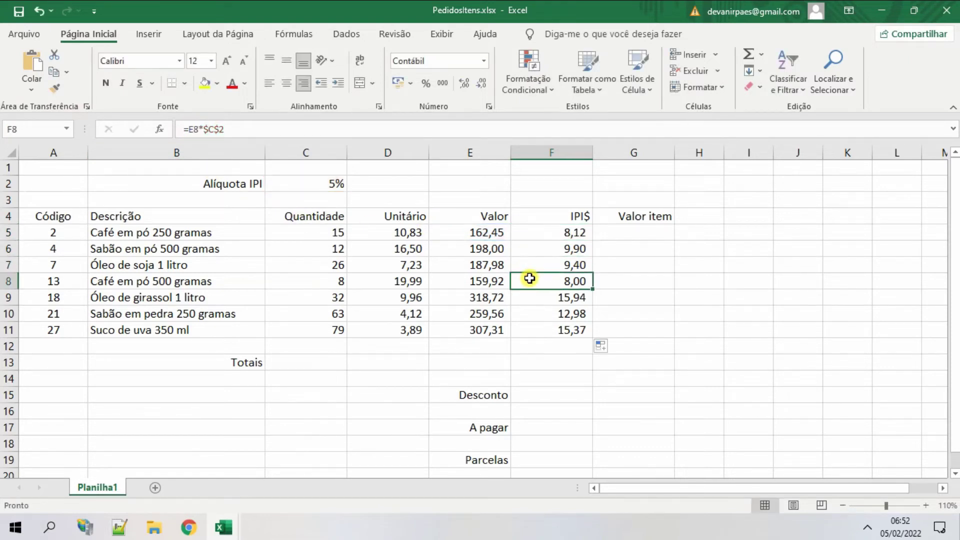
Examine the IPI$ formula in F10, and inspect the relative E5 and absolute $C$2 references in F5.
left_click(532, 310)
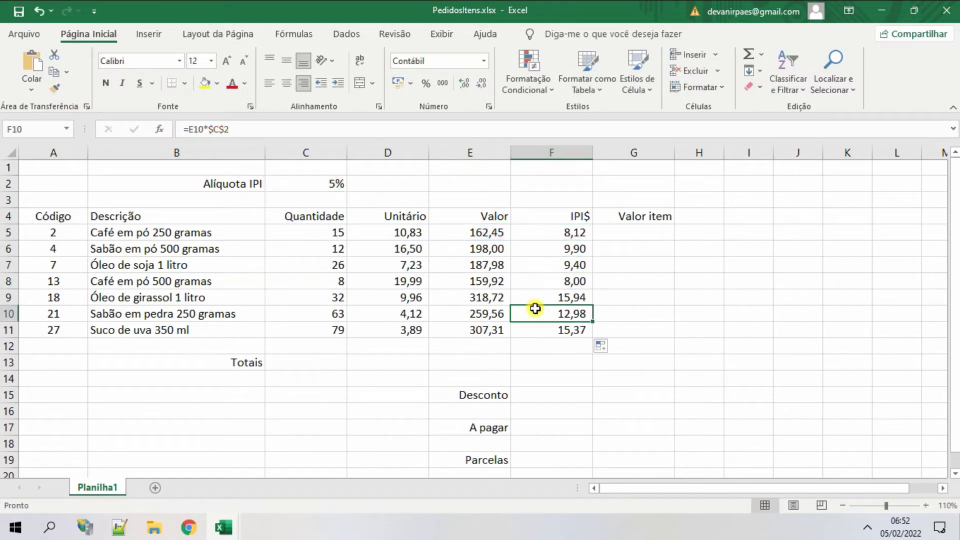
left_click(553, 346)
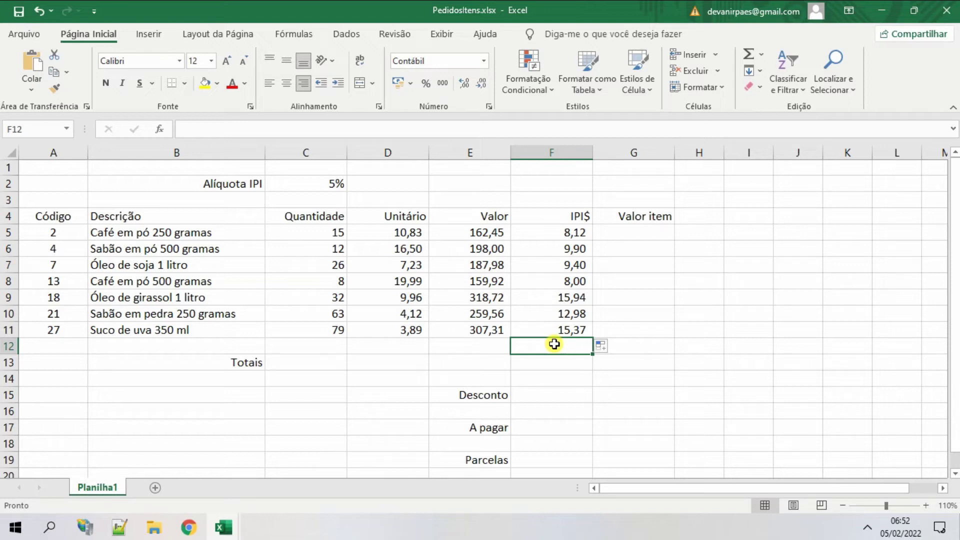
left_click(546, 231)
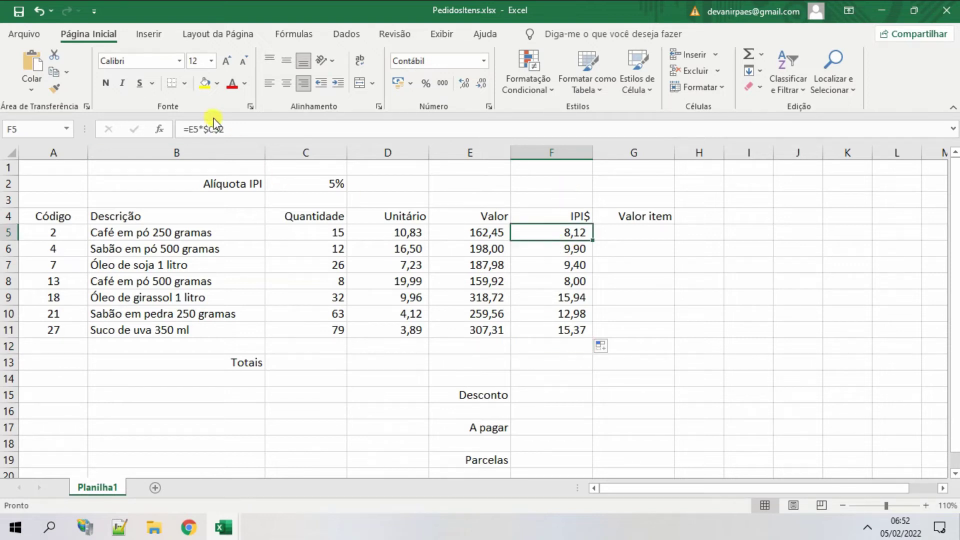
left_click(198, 129)
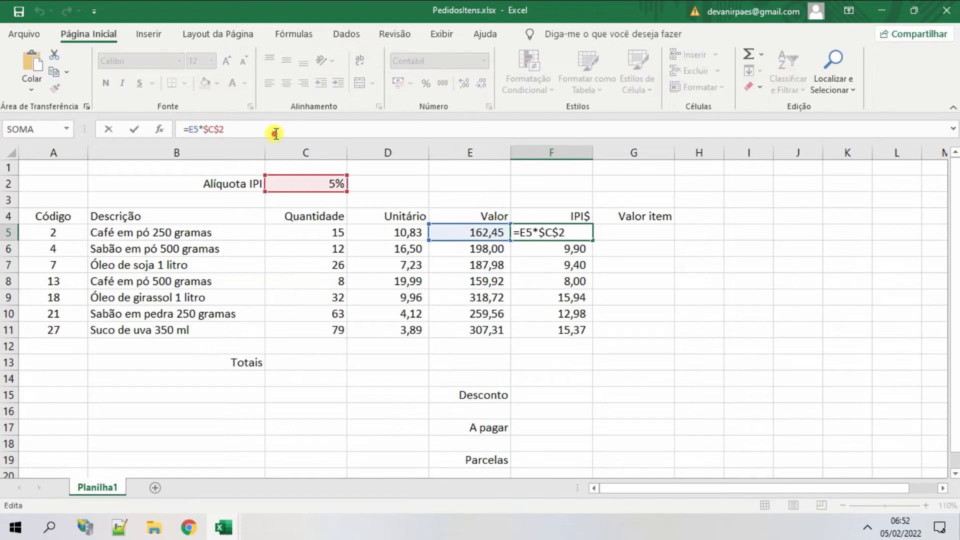
left_click_drag(188, 129, 242, 131)
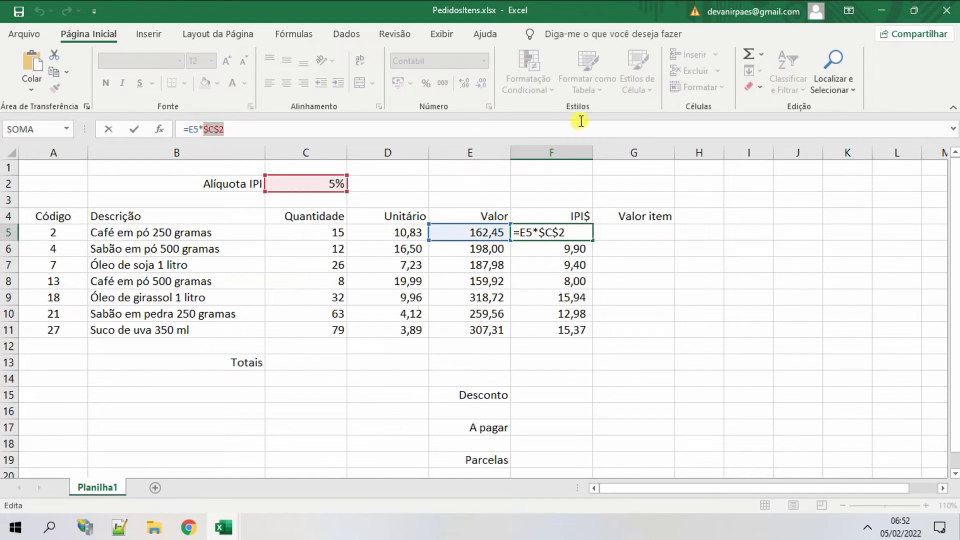
key("Return")
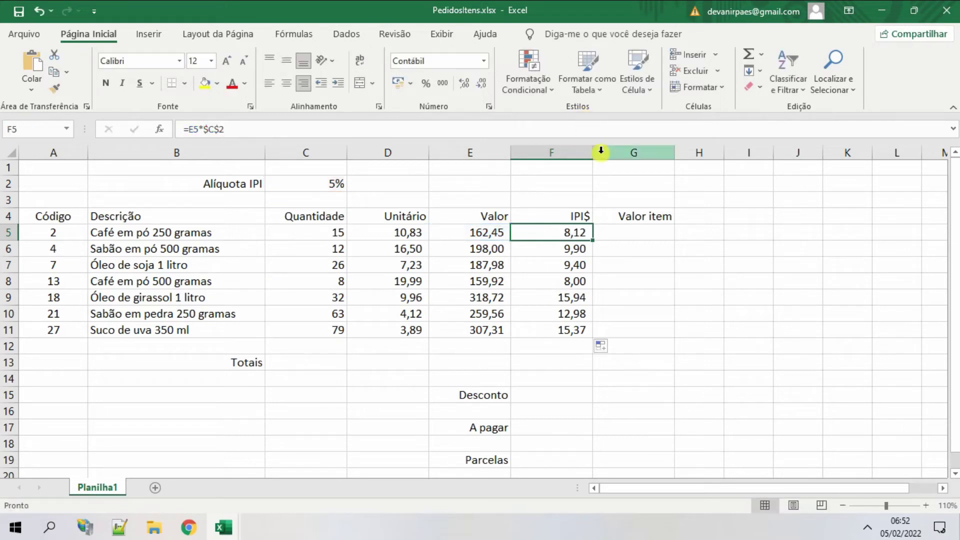
Enter =E5+F5 in G5 for the item value and fill the formula down the Valor item column through G11.
left_click(652, 236)
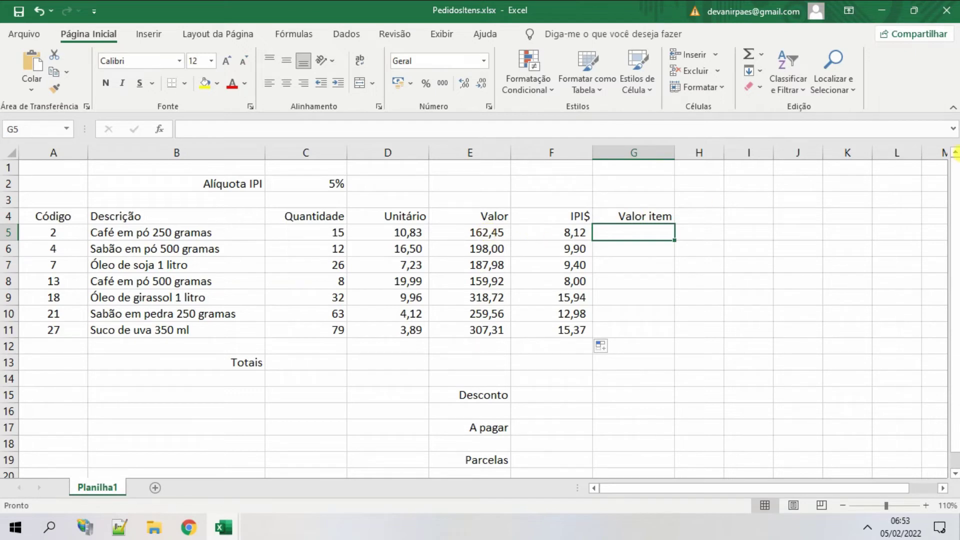
type("=")
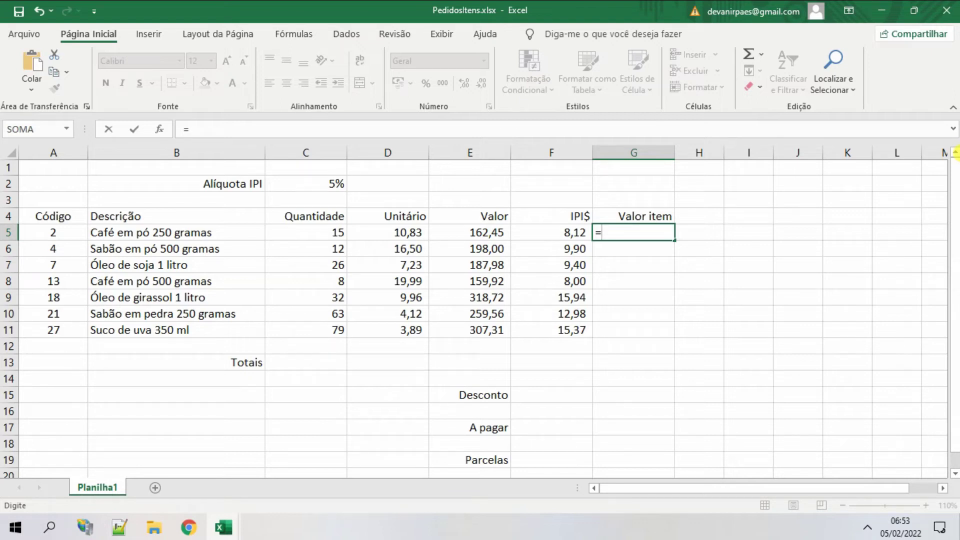
left_click(482, 231)
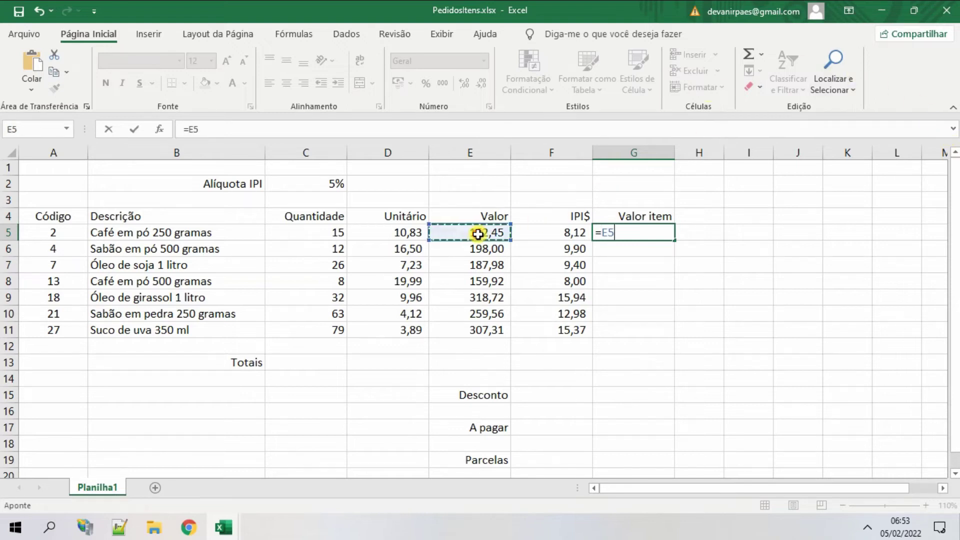
type("+")
left_click(575, 235)
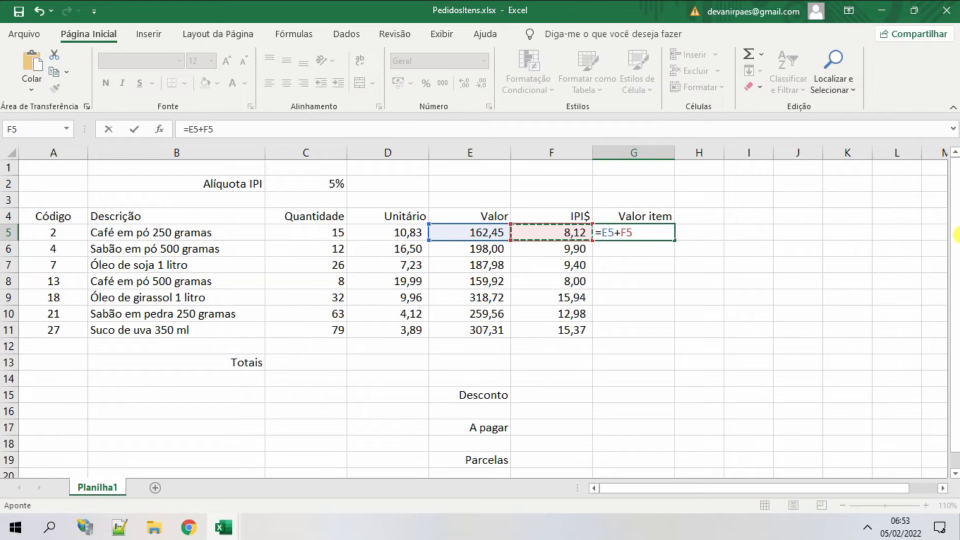
key("Return")
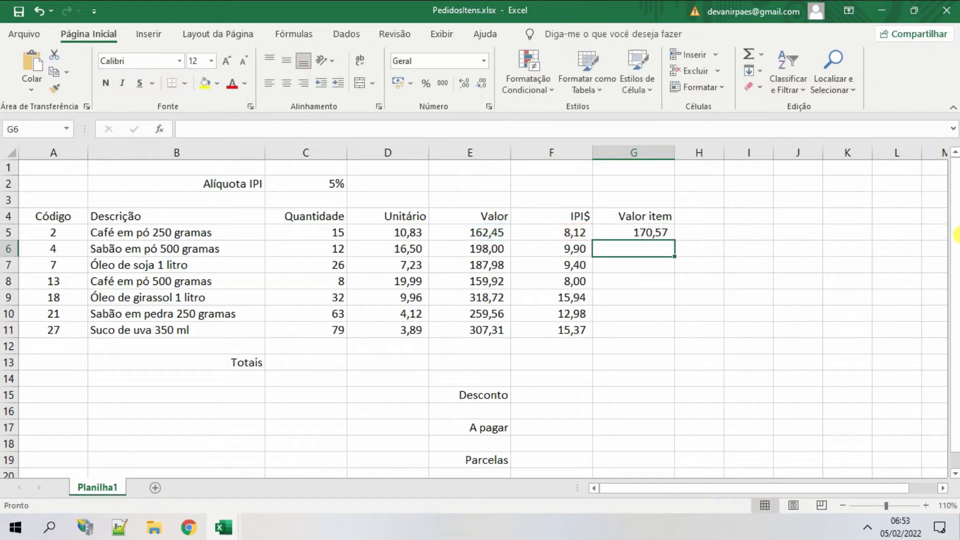
left_click(661, 234)
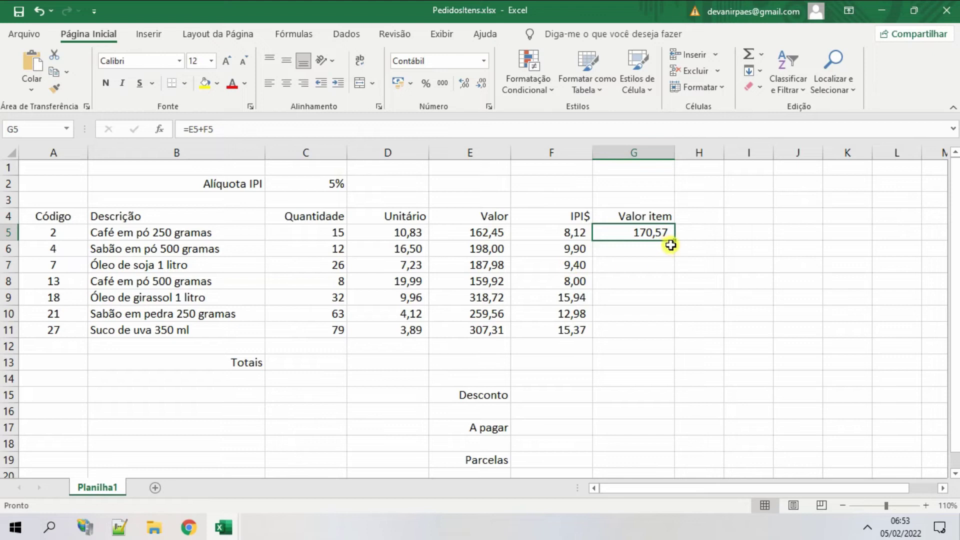
left_click_drag(677, 241, 675, 336)
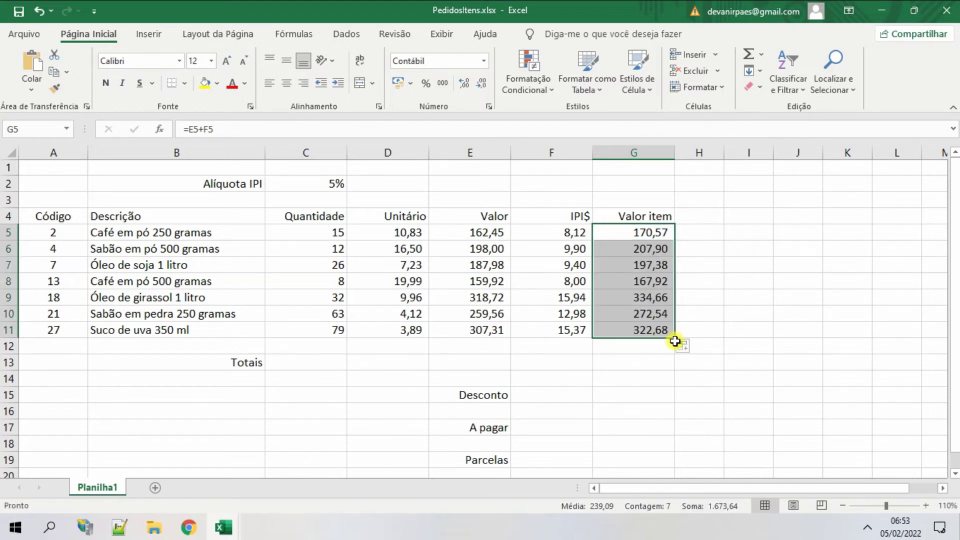
Compare the relative references in G5 and G6 with the formulas in F5 and E6.
left_click(649, 249)
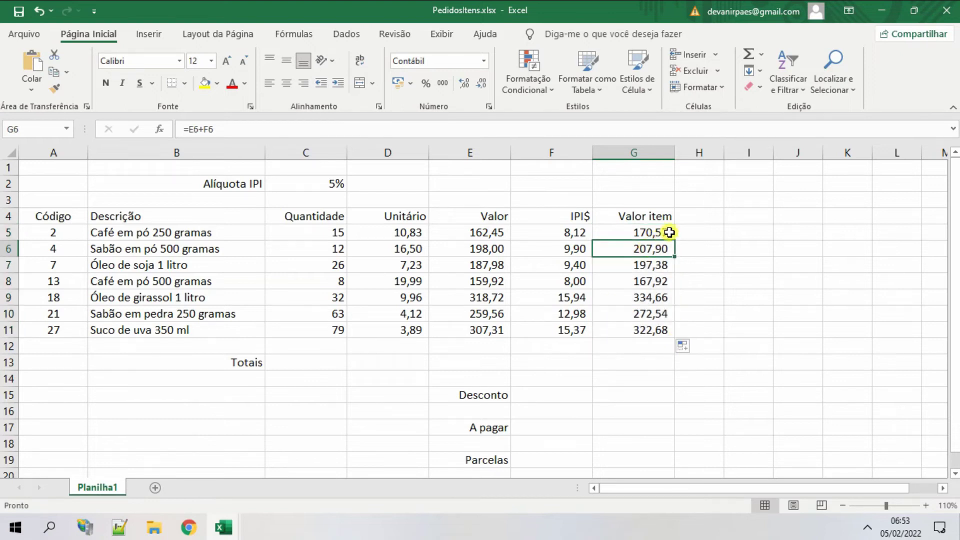
left_click(629, 232)
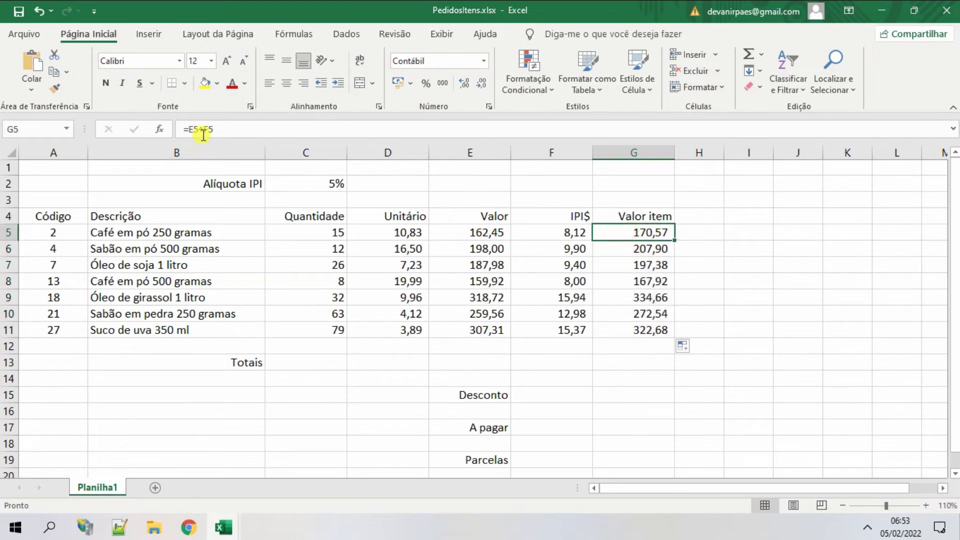
left_click(628, 250)
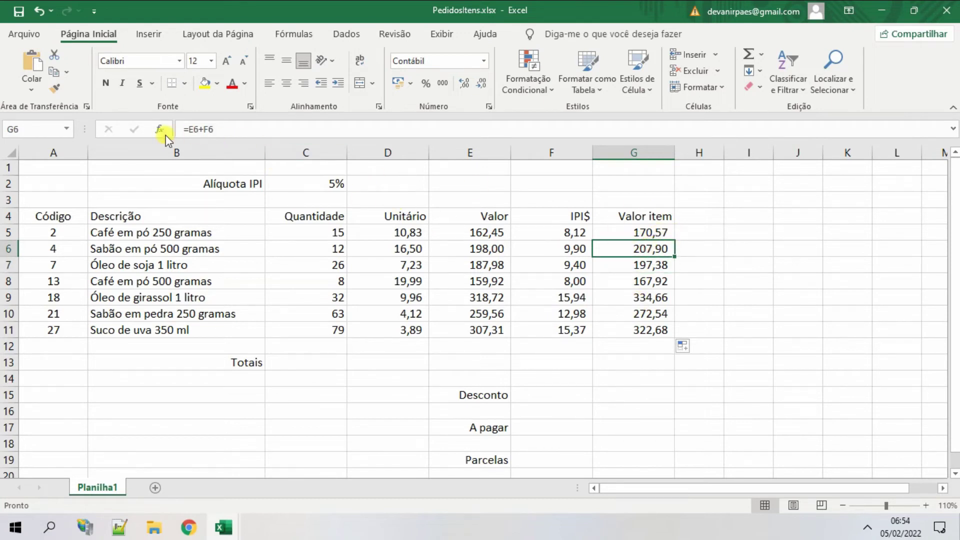
left_click(572, 232)
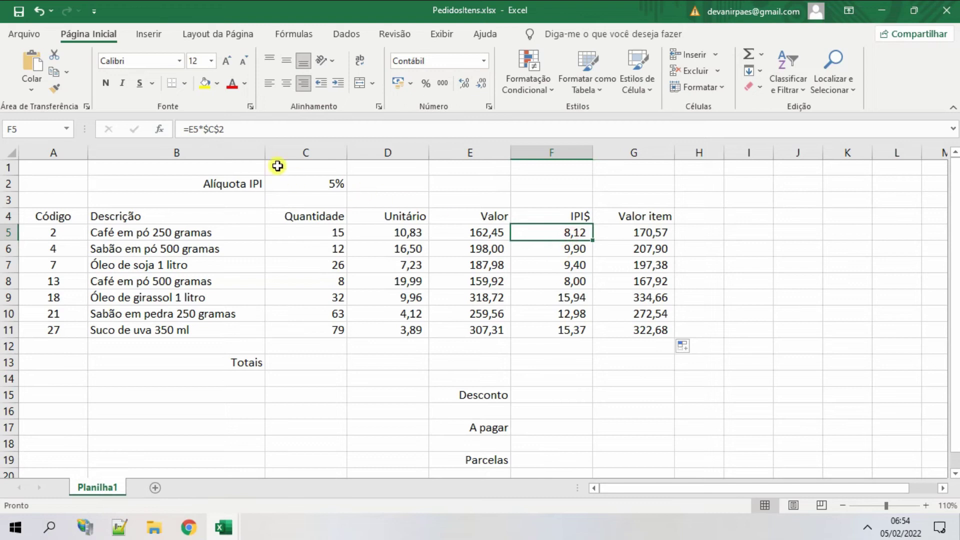
left_click(483, 253)
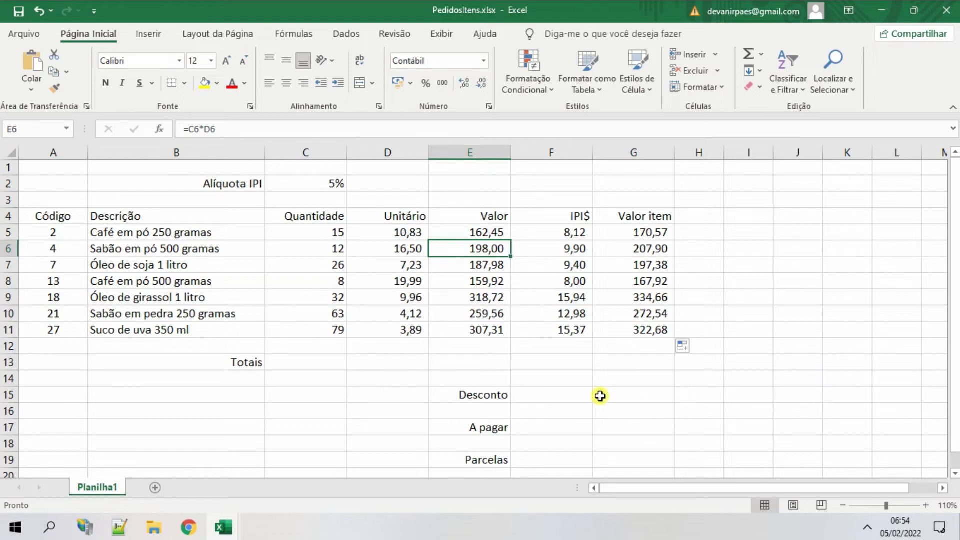
left_click(485, 364)
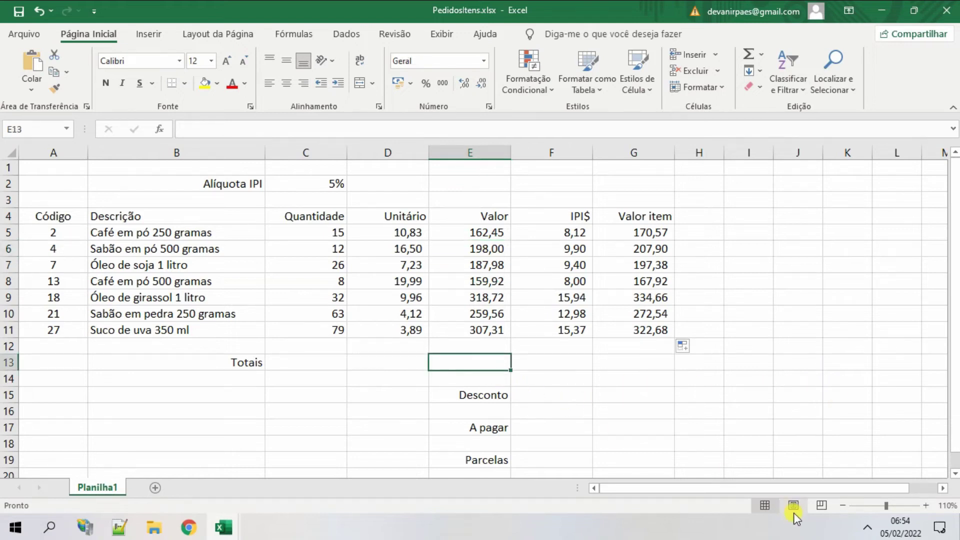
left_click(556, 366)
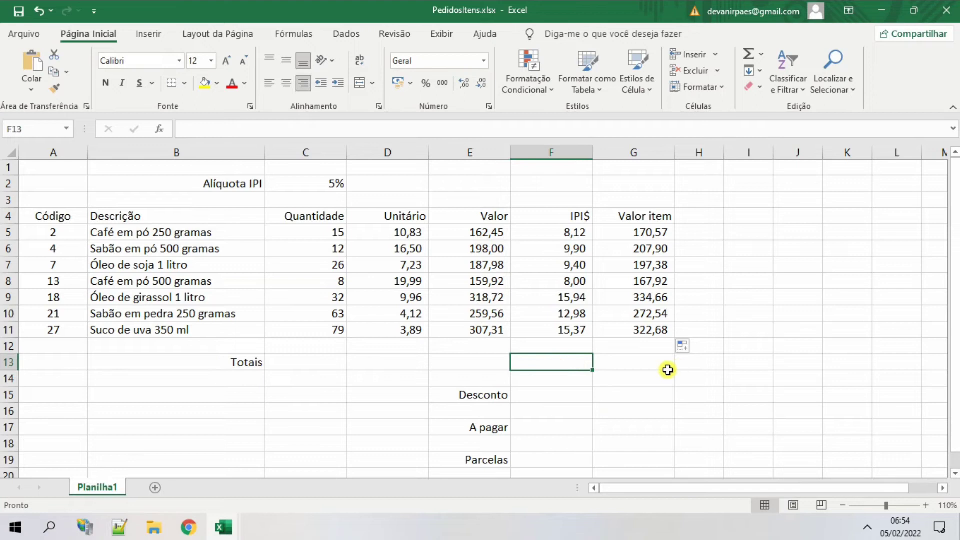
left_click(645, 376)
left_click_drag(480, 229, 483, 350)
Total the Valor column in E13 by adding each cell with the formula =E5+E6+E7+E8+E9+E10+E11.
left_click(483, 362)
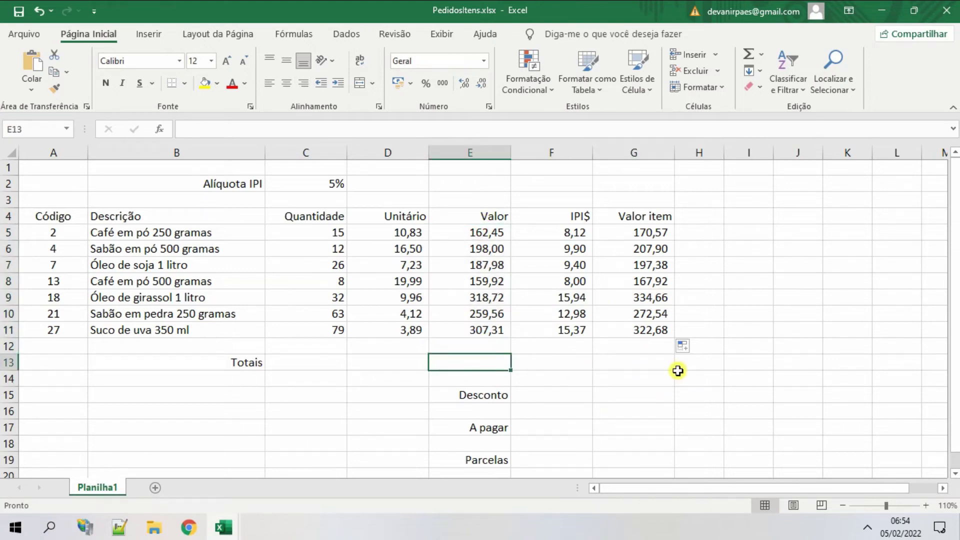
type("=")
left_click(446, 236)
type("+")
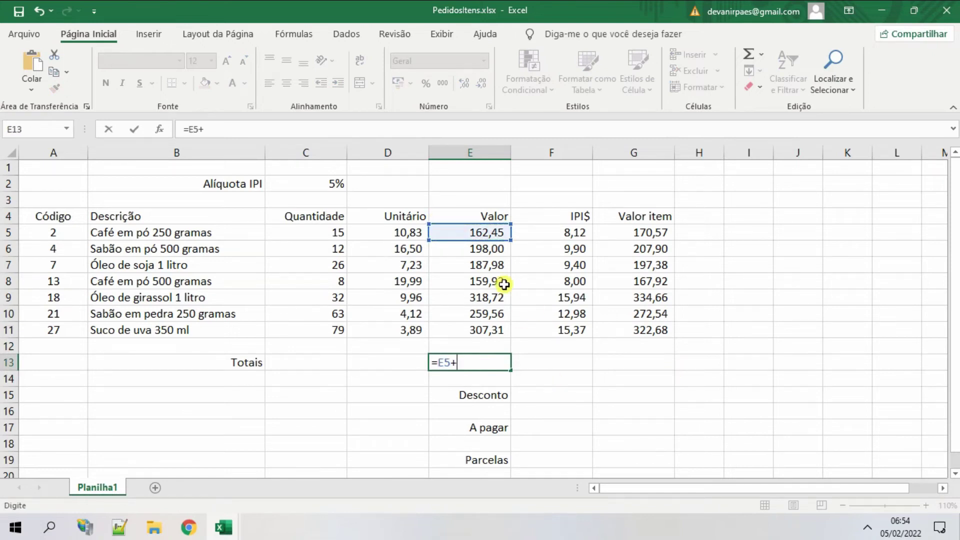
left_click(494, 248)
type("+")
left_click(497, 265)
type("+")
left_click(497, 283)
type("+")
left_click(490, 297)
type("+")
left_click(490, 314)
type("+")
left_click(494, 334)
type("+")
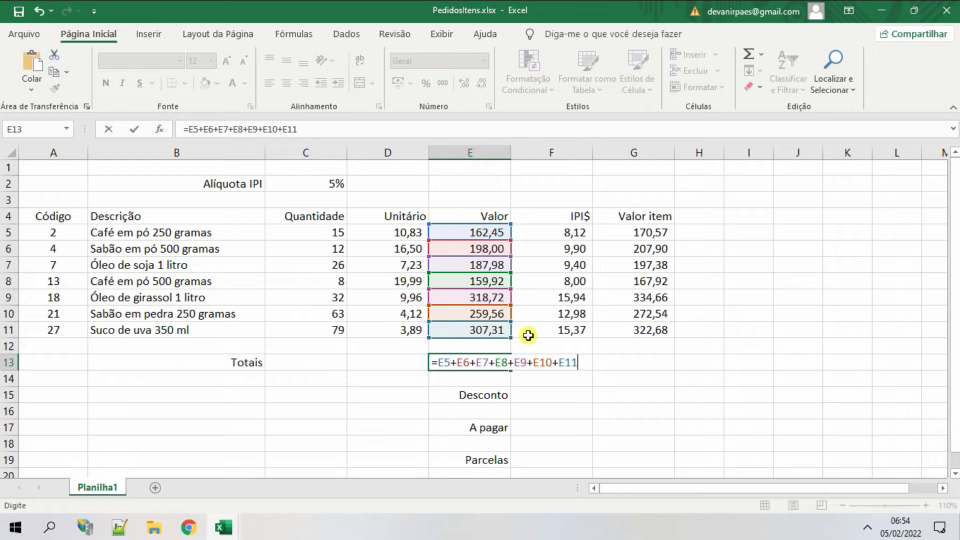
key("Return")
key("Up")
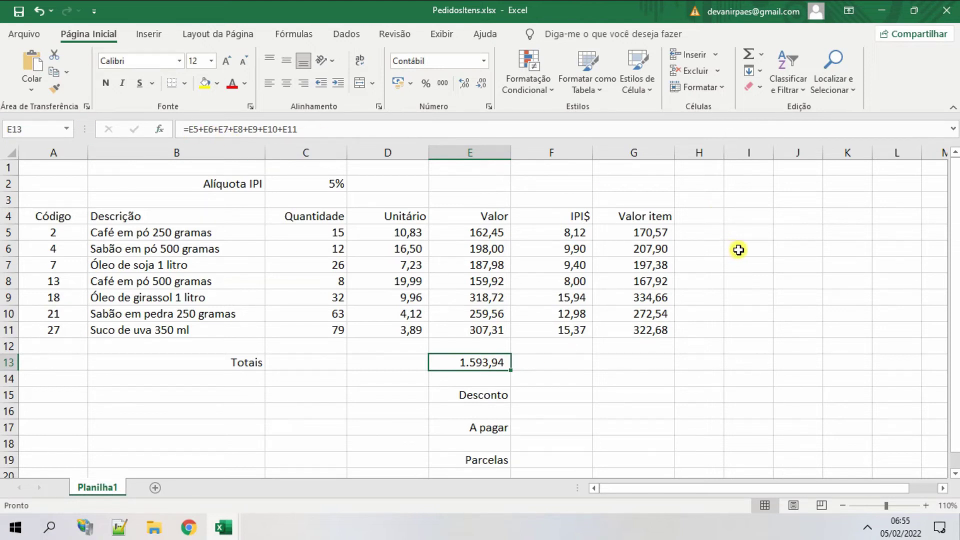
Overwrite the addition formula in E13 with the start of a SOMA function, =soma(.
type("=soma(")
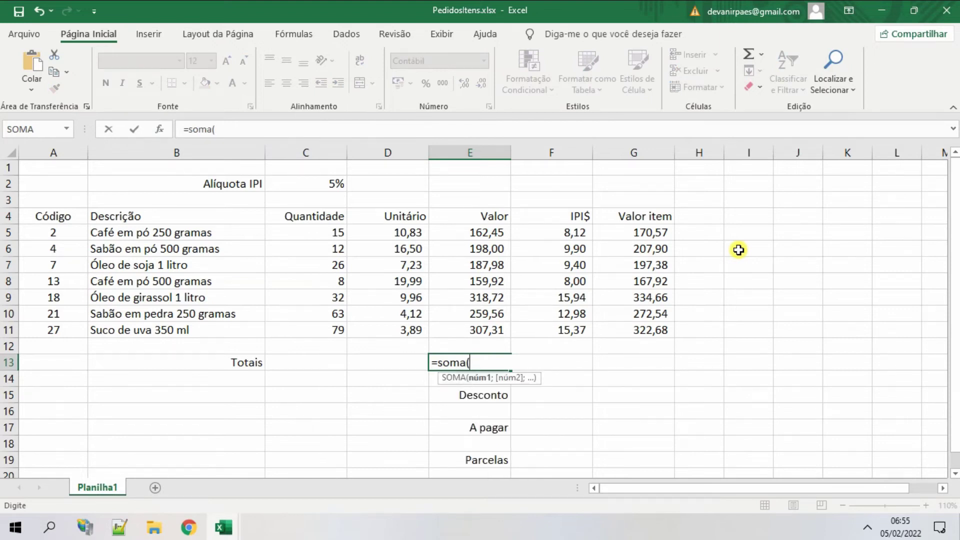
key("Escape")
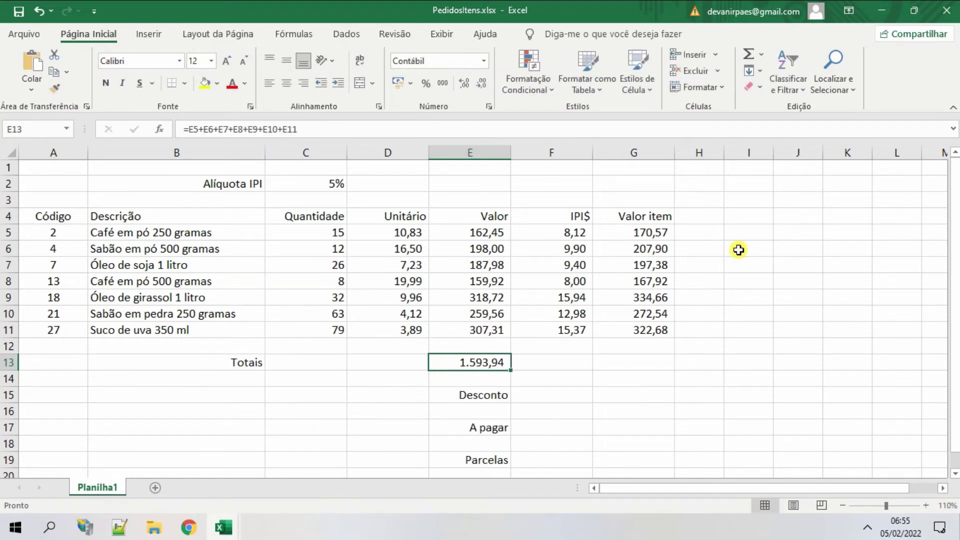
type("=")
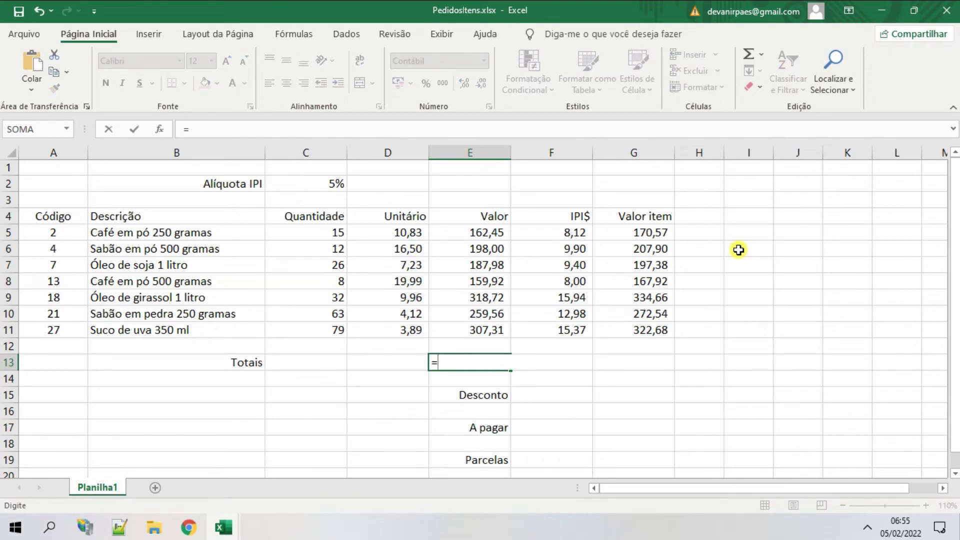
type("soma")
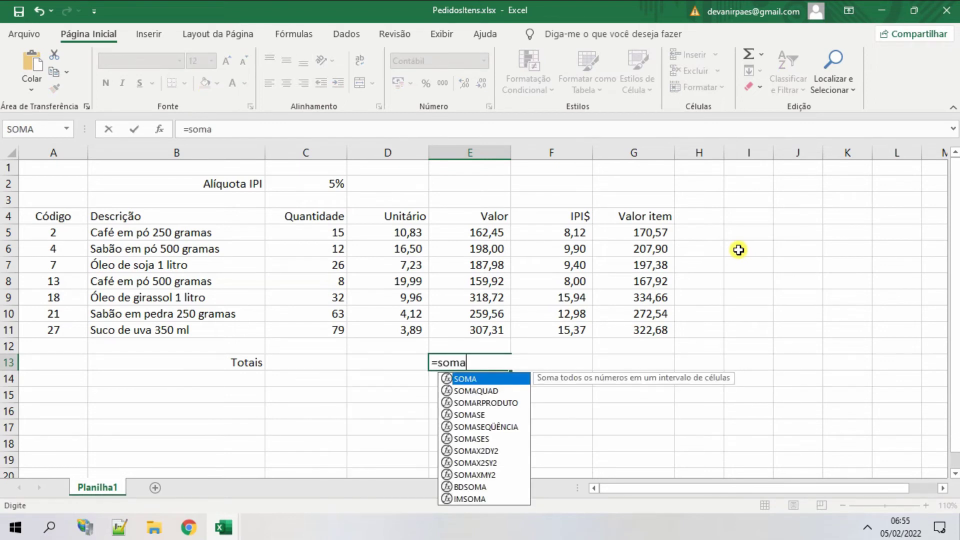
type("(")
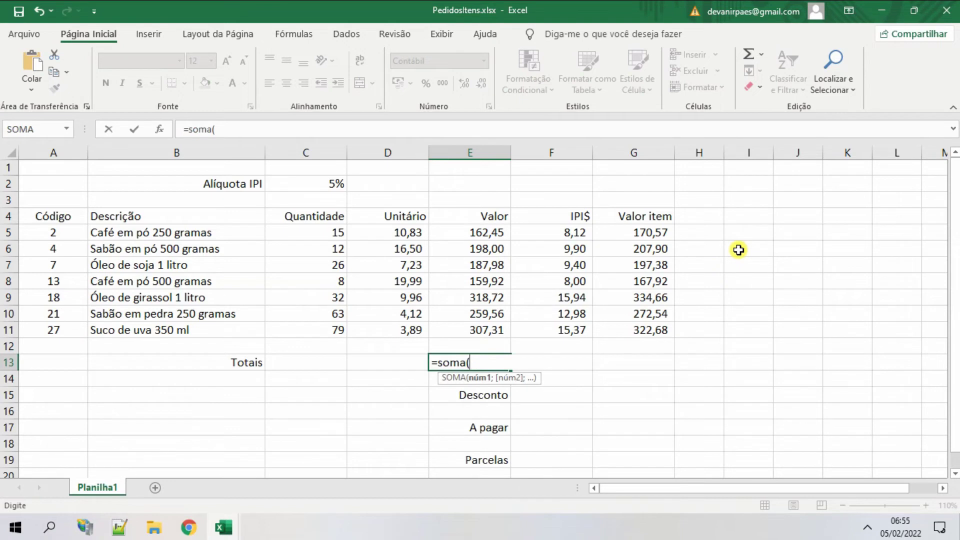
left_click_drag(506, 231, 493, 332)
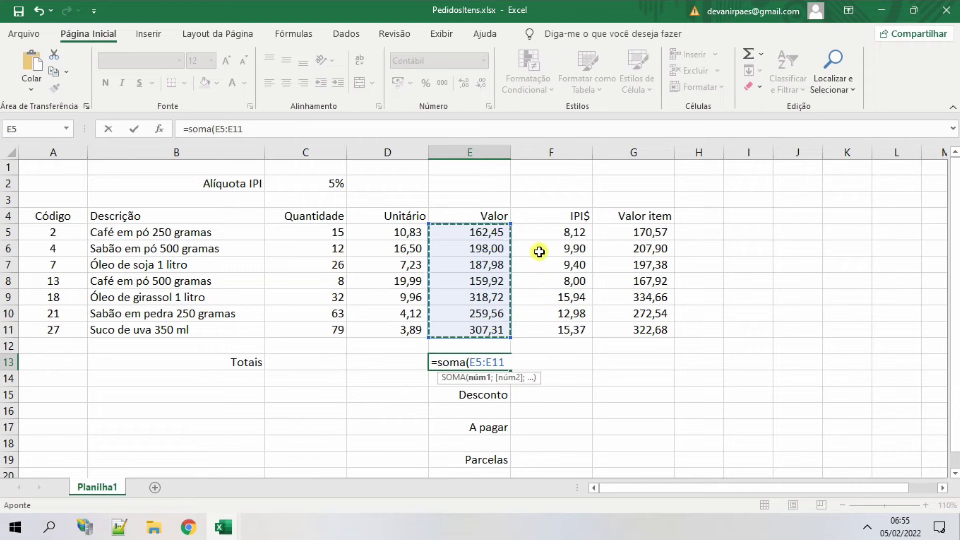
left_click(493, 231)
left_click_drag(493, 233, 495, 325)
left_click(564, 270)
key("BackSpace")
key("BackSpace")
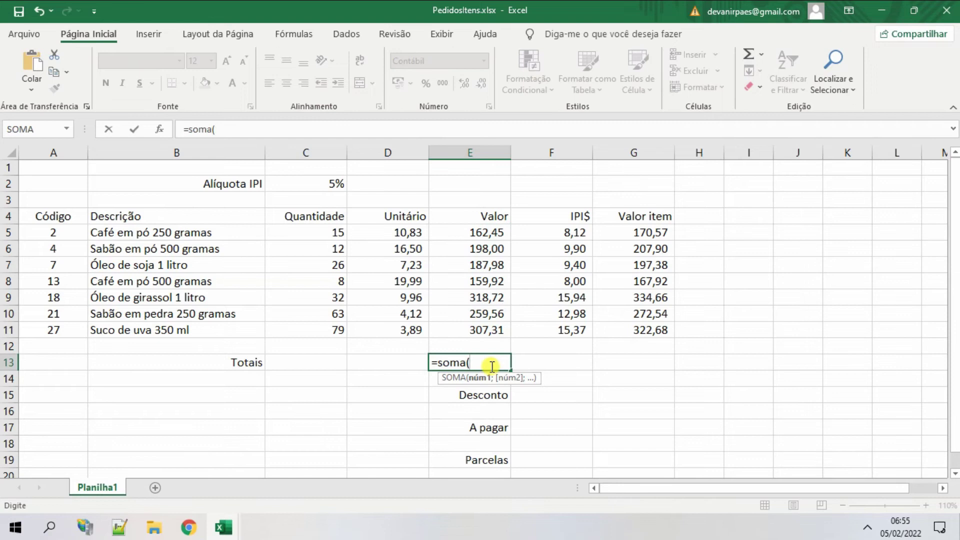
Complete the SOMA function in E13 with the range E5:E11 and check the resulting formula.
left_click(483, 233)
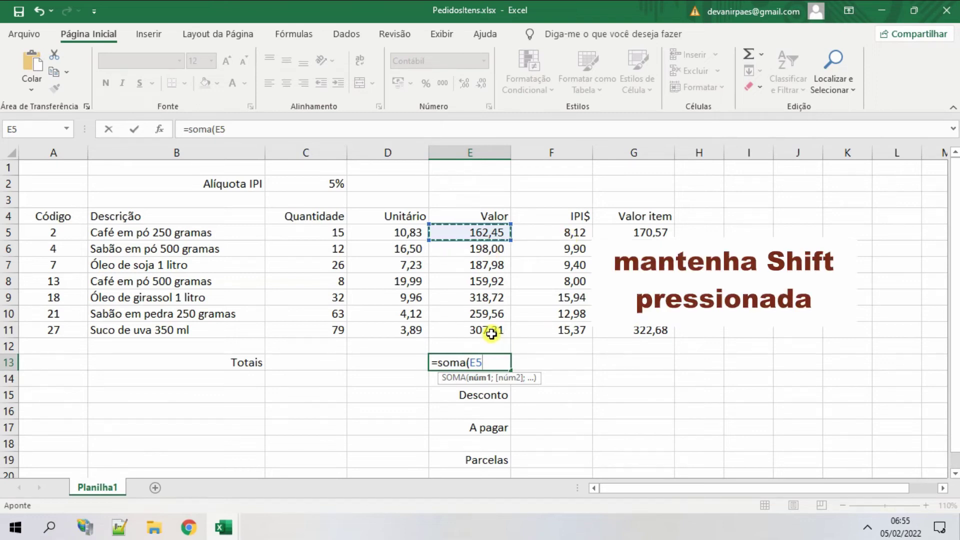
left_click(491, 333, "shift")
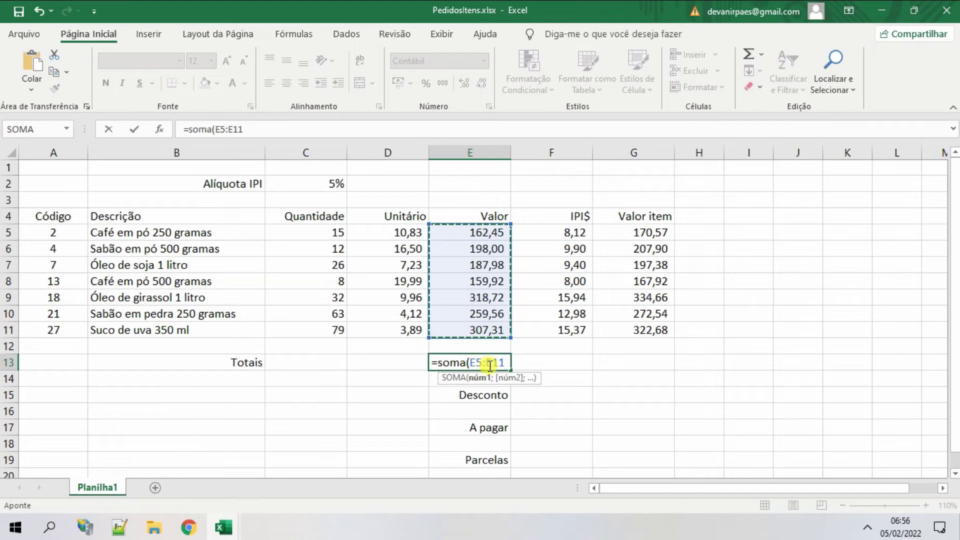
key("Return")
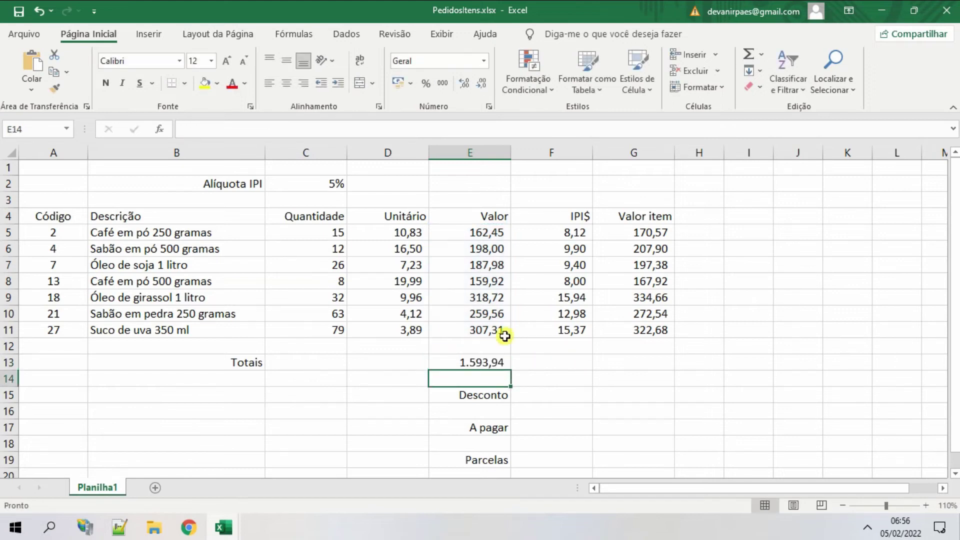
left_click(455, 361)
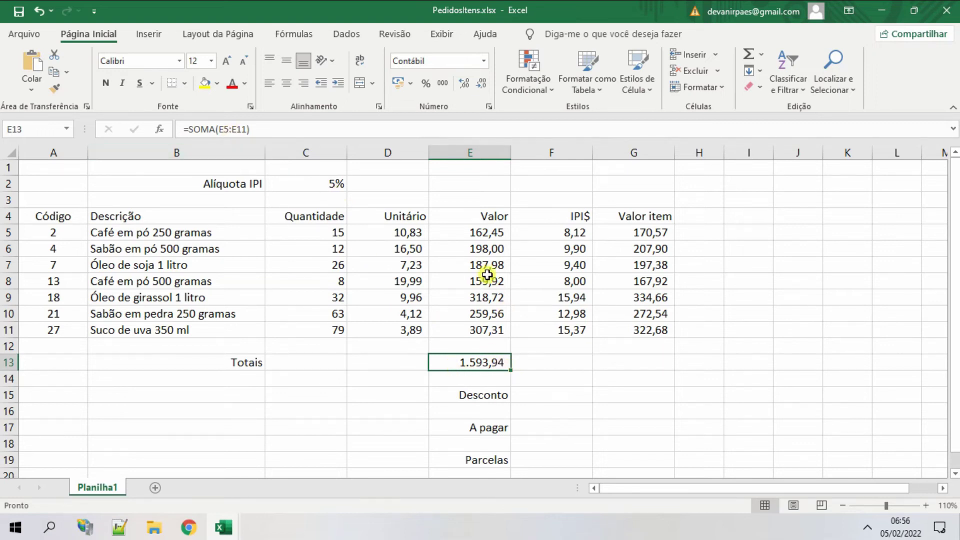
Fill the SOMA formula from E13 across to F13 and G13 to total the IPI$ and Valor item columns.
left_click(483, 229)
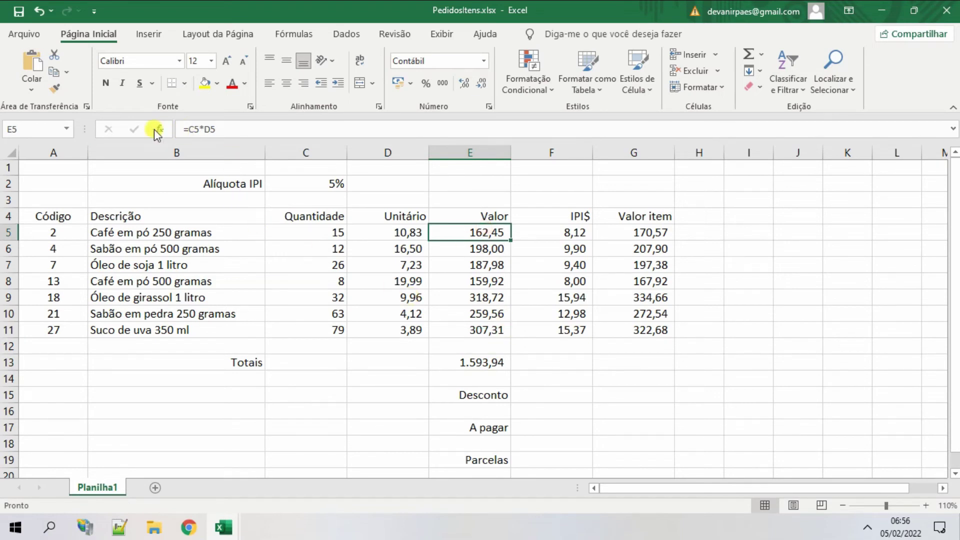
left_click(492, 367)
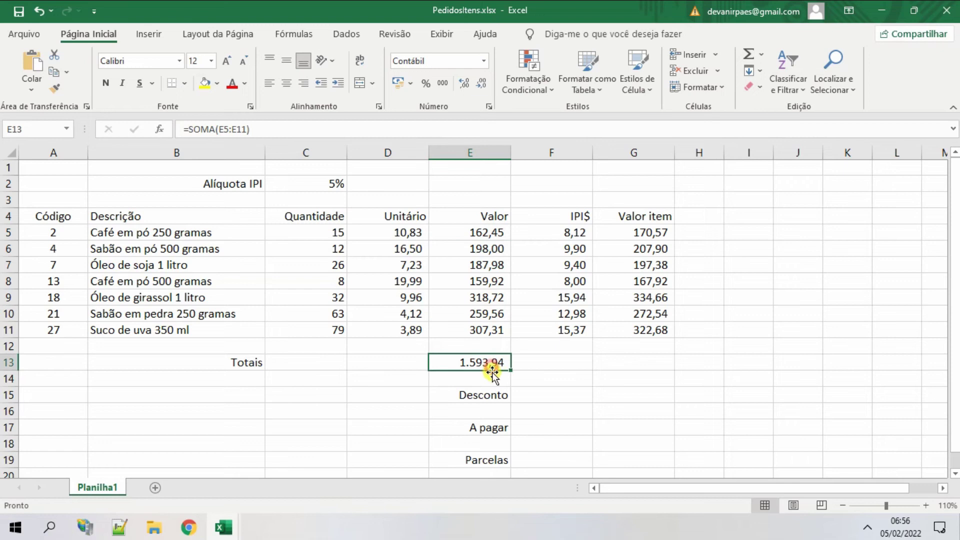
left_click(515, 370)
left_click(502, 364)
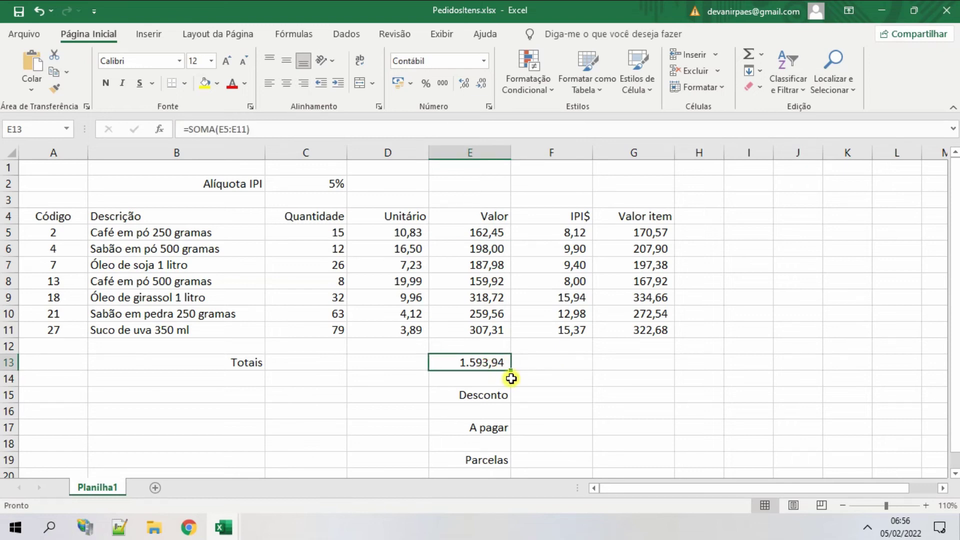
left_click_drag(510, 371, 652, 379)
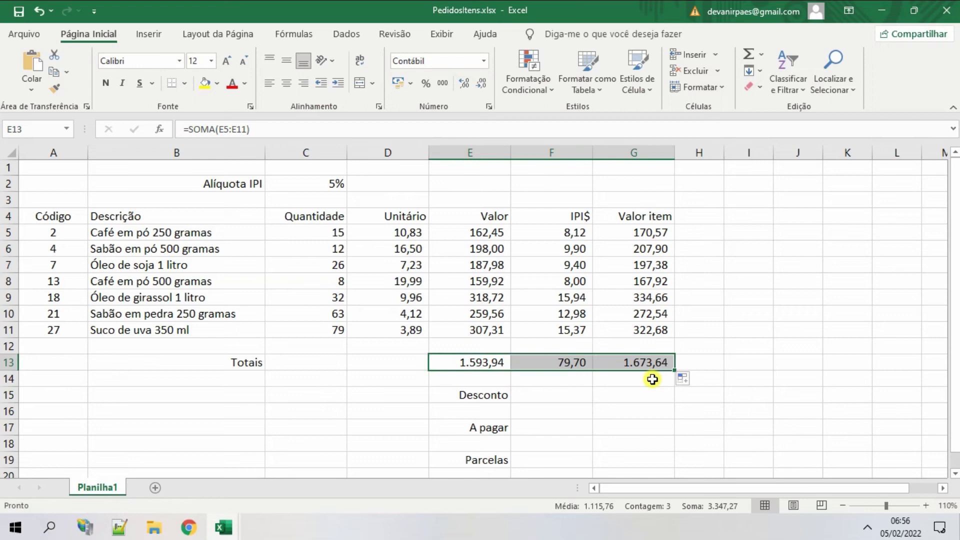
Compare how the SOMA range references shift between the totals in E13, F13 and G13.
left_click(460, 362)
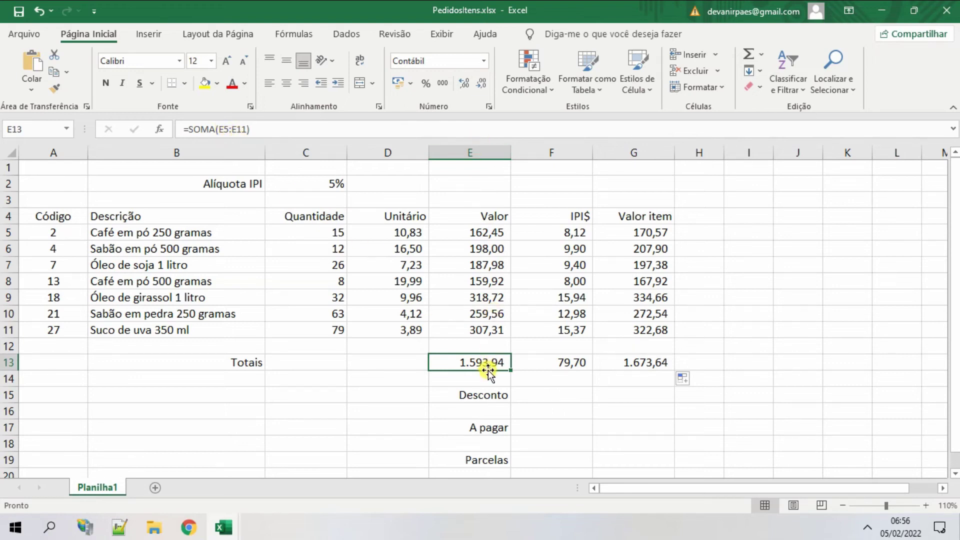
left_click(557, 365)
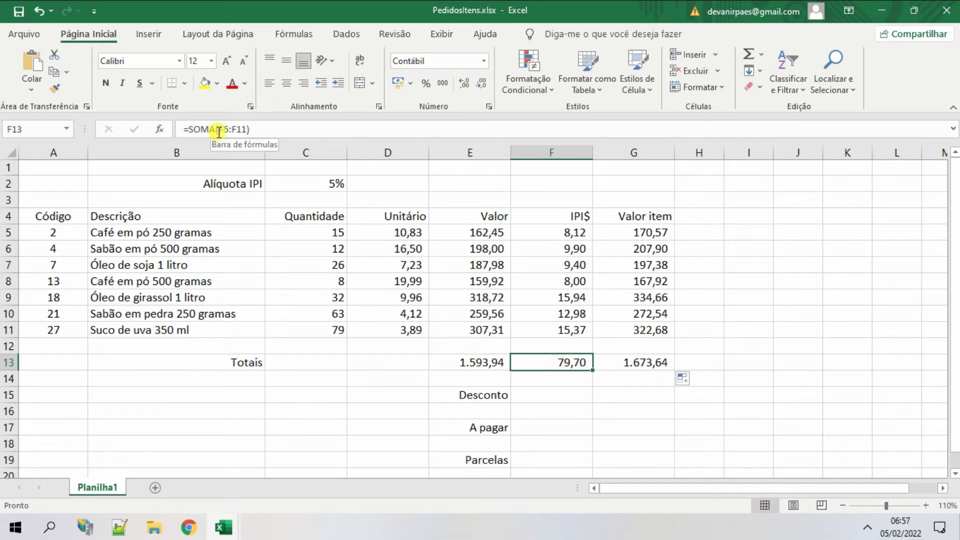
left_click(456, 361)
left_click(567, 365)
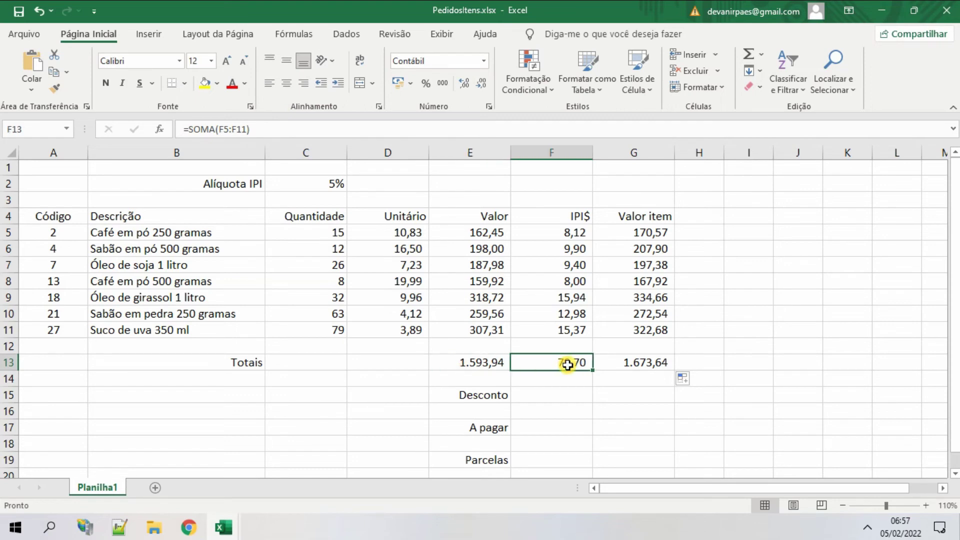
left_click(661, 364)
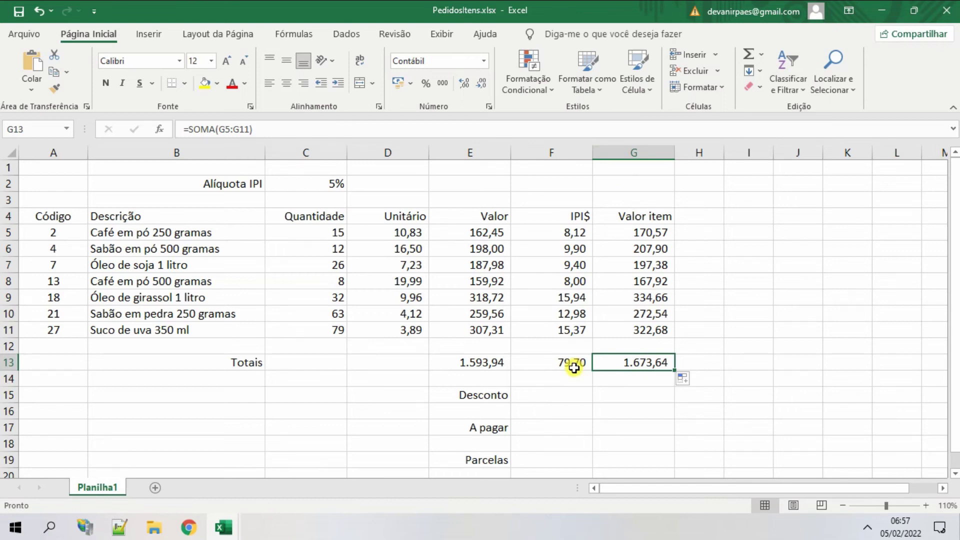
Enter 7% as the Desconto rate in F15.
left_click(568, 395)
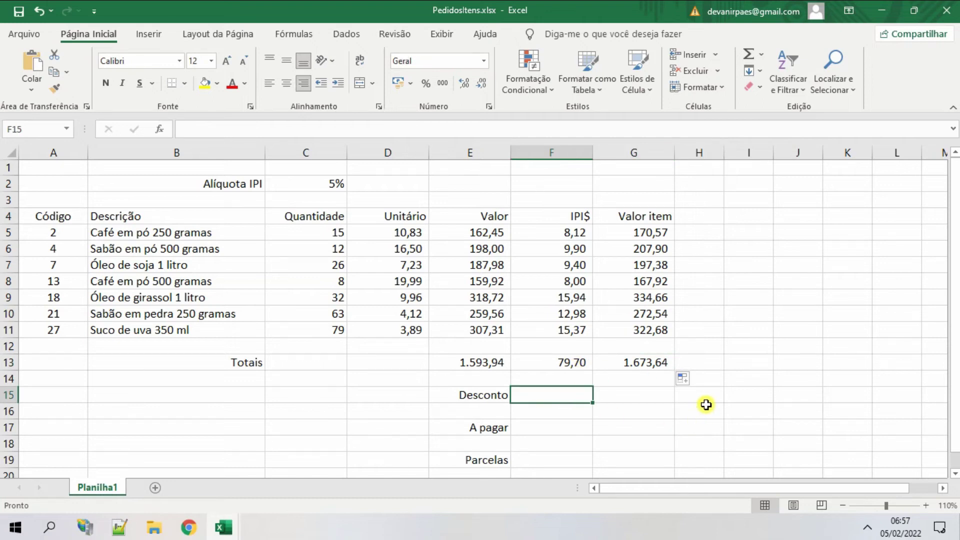
type("7")
key("Return")
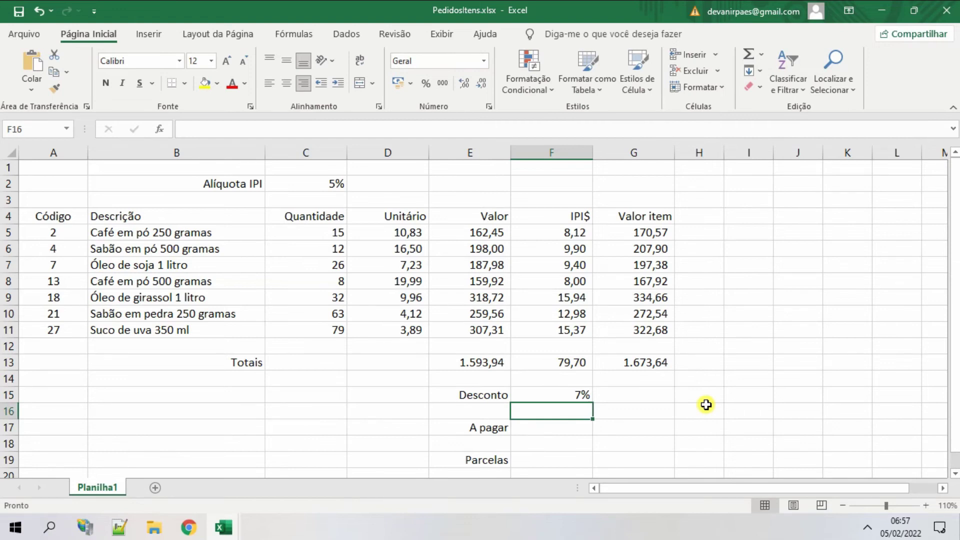
Calculate the discount amount in G15 with the formula =G13*F15.
left_click(640, 368)
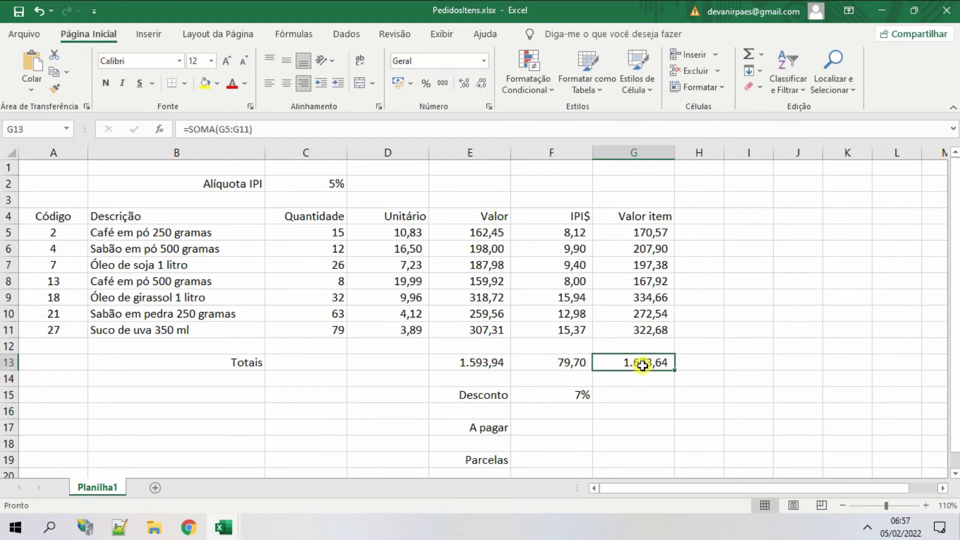
left_click(613, 396)
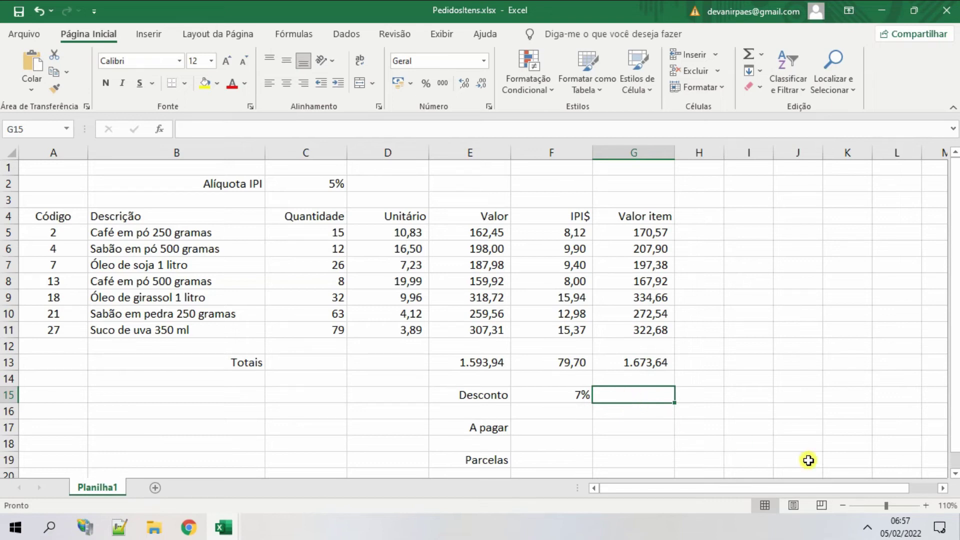
type("=")
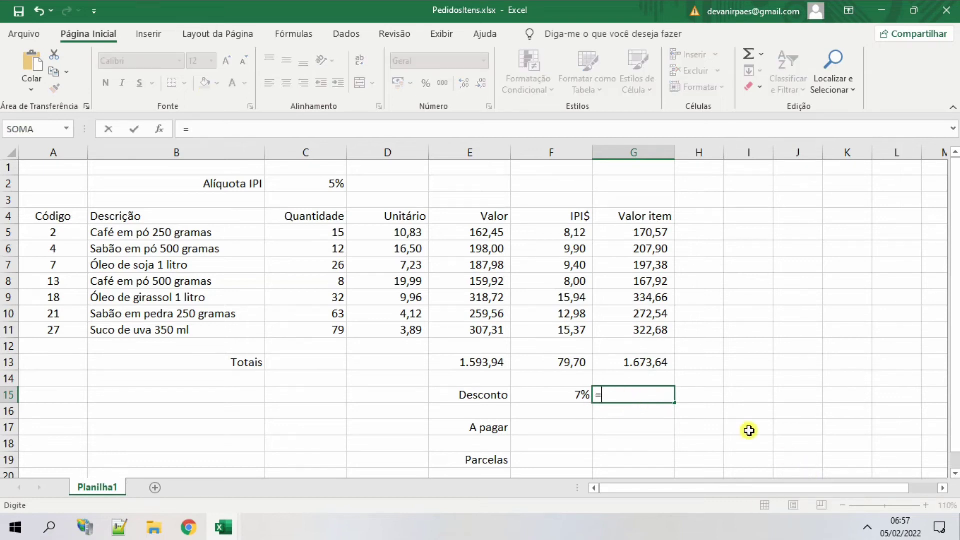
left_click(660, 364)
type("*")
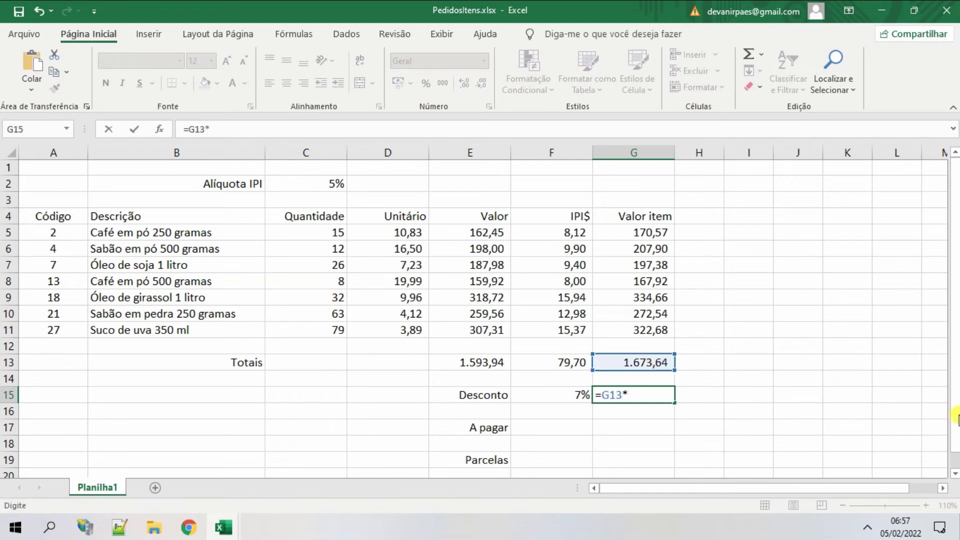
left_click(580, 393)
key("Return")
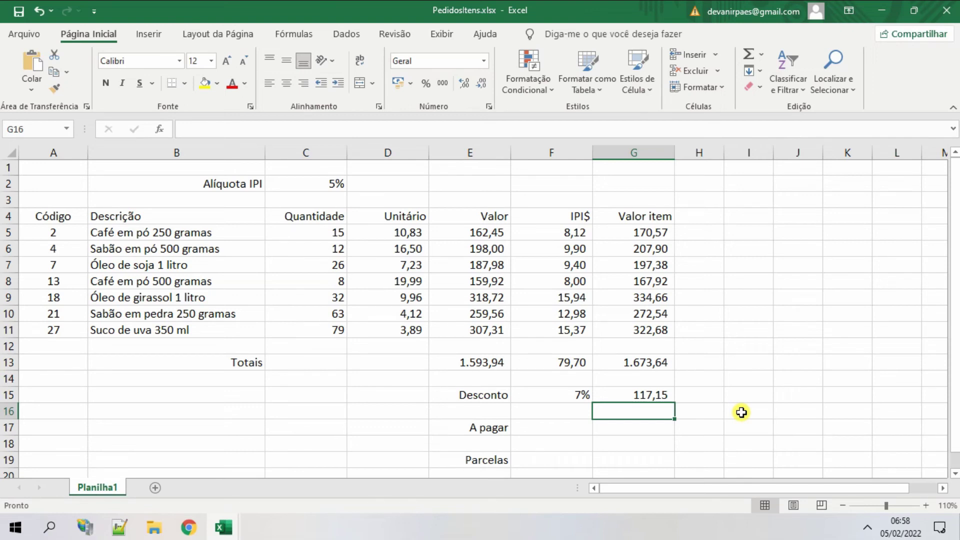
Calculate the A pagar amount in G17 with the formula =G13-G15.
left_click(624, 426)
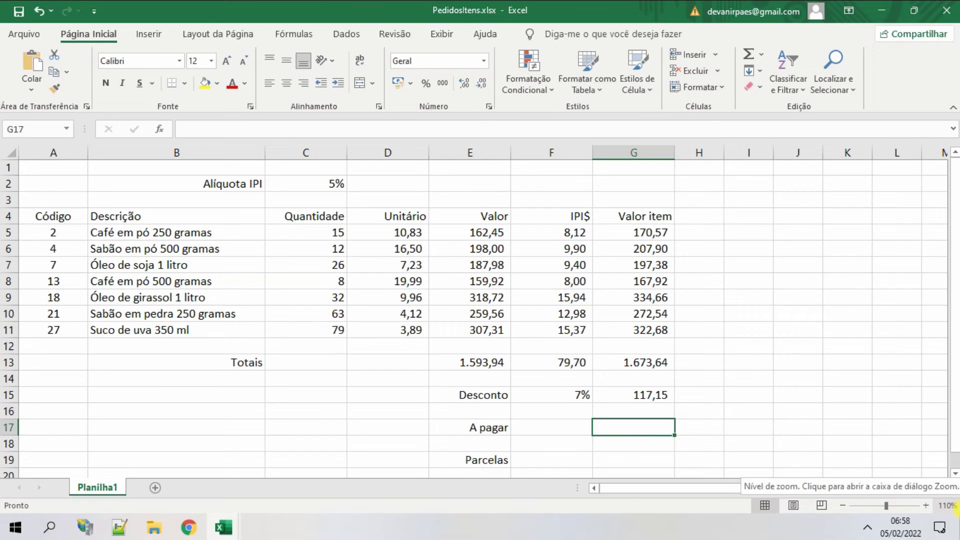
type("=")
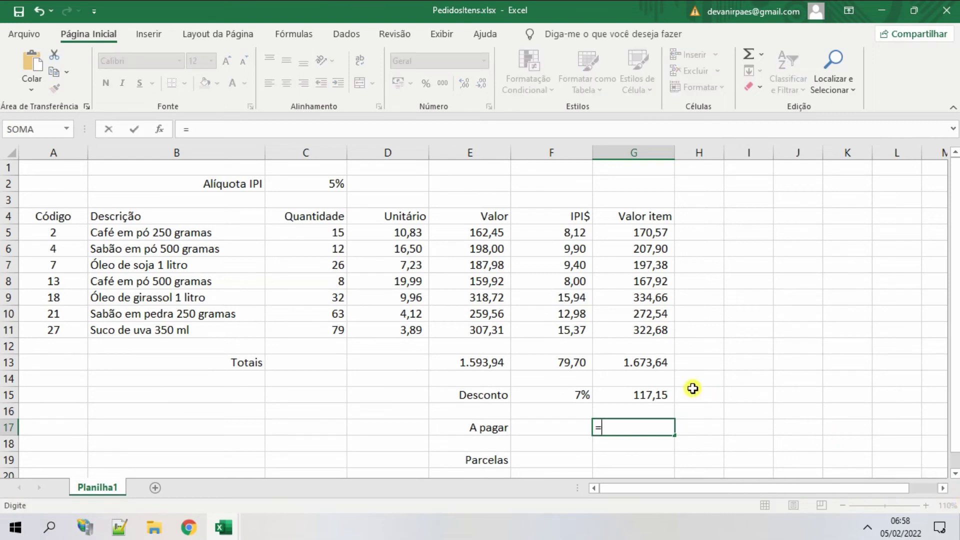
left_click(652, 365)
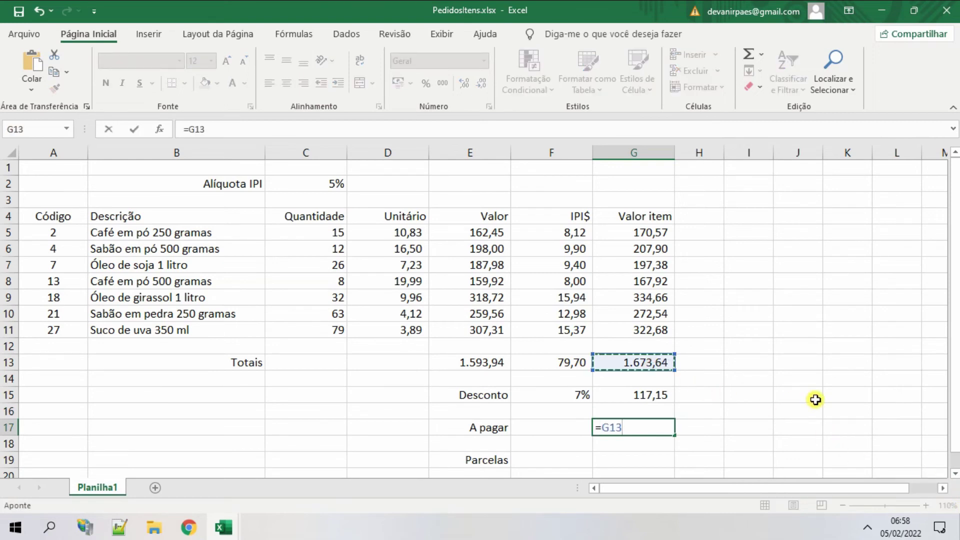
type("-")
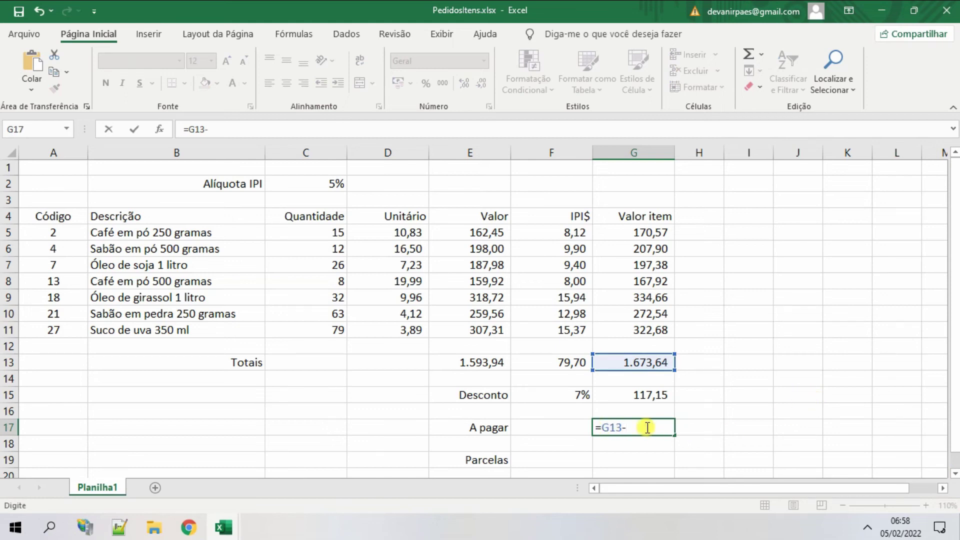
left_click(637, 395)
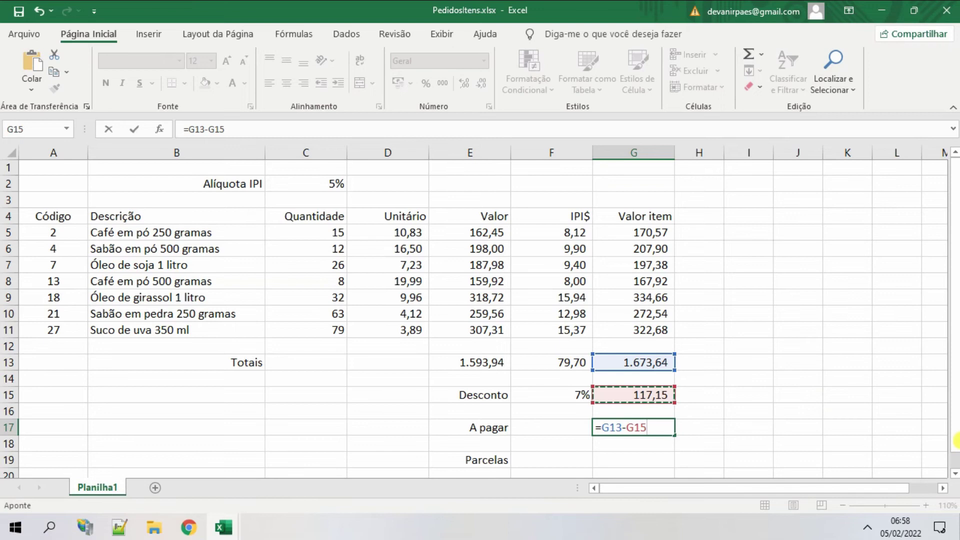
key("Return")
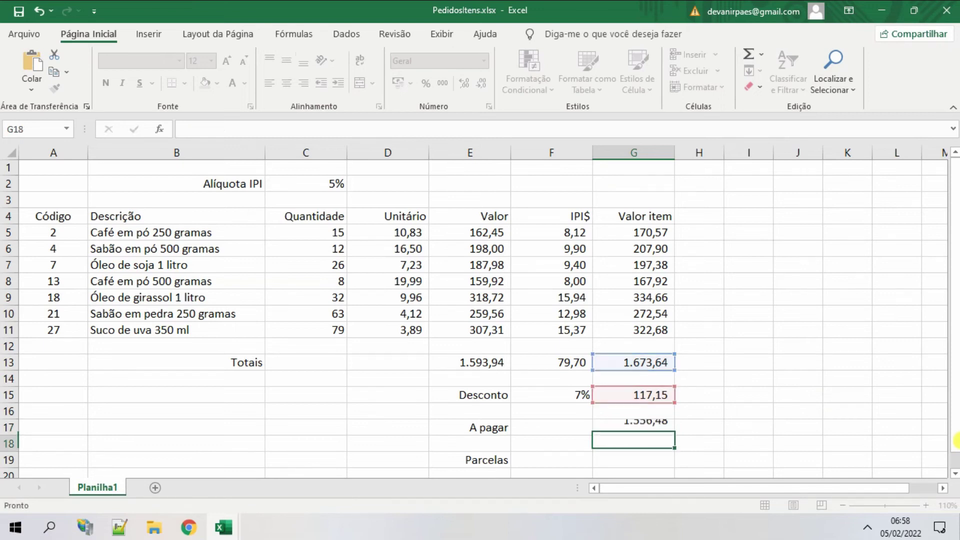
Review the formulas behind the A pagar amount in G17, the discount in G15 and the total in G13.
left_click(652, 430)
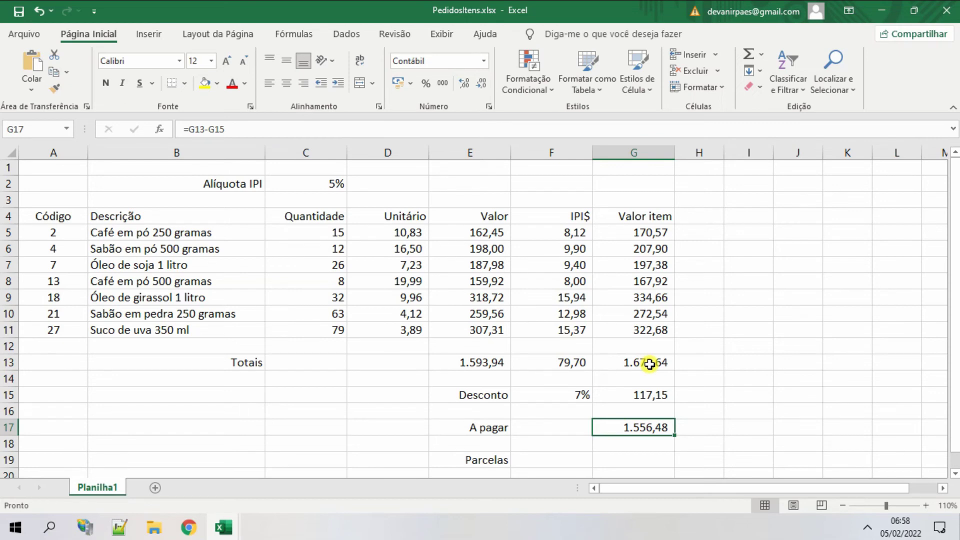
left_click(624, 395)
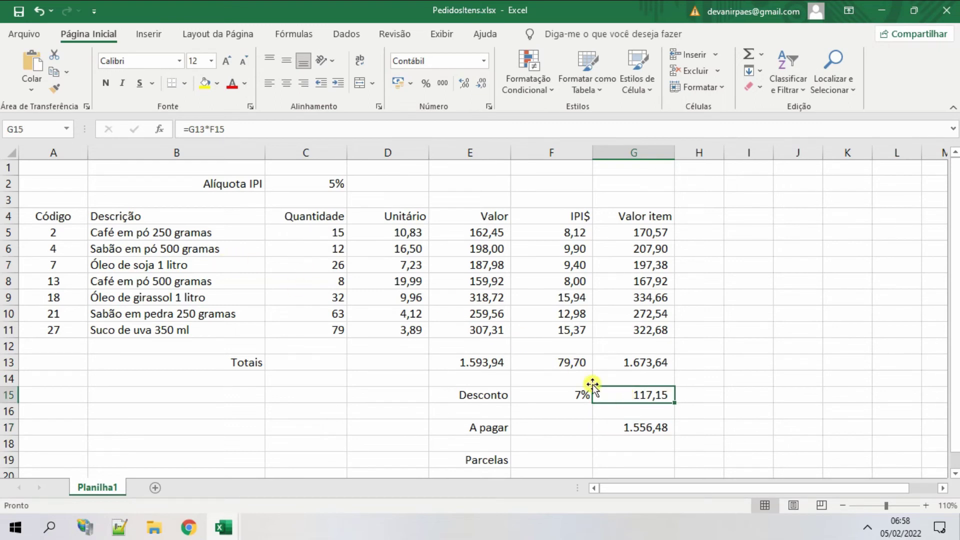
left_click(642, 368)
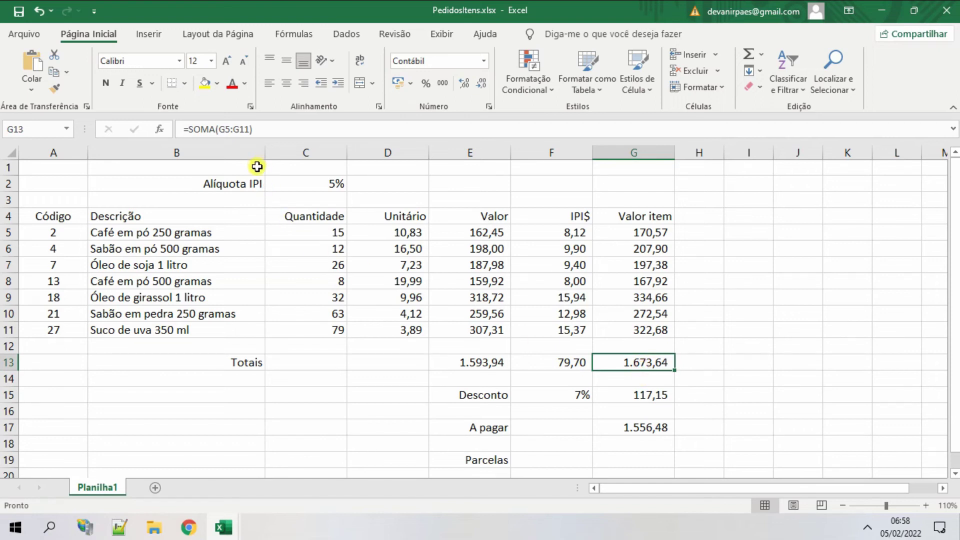
Enter 2 as the number of Parcelas in F19 and calculate the installment value in G19 with =G17/F19.
left_click(572, 463)
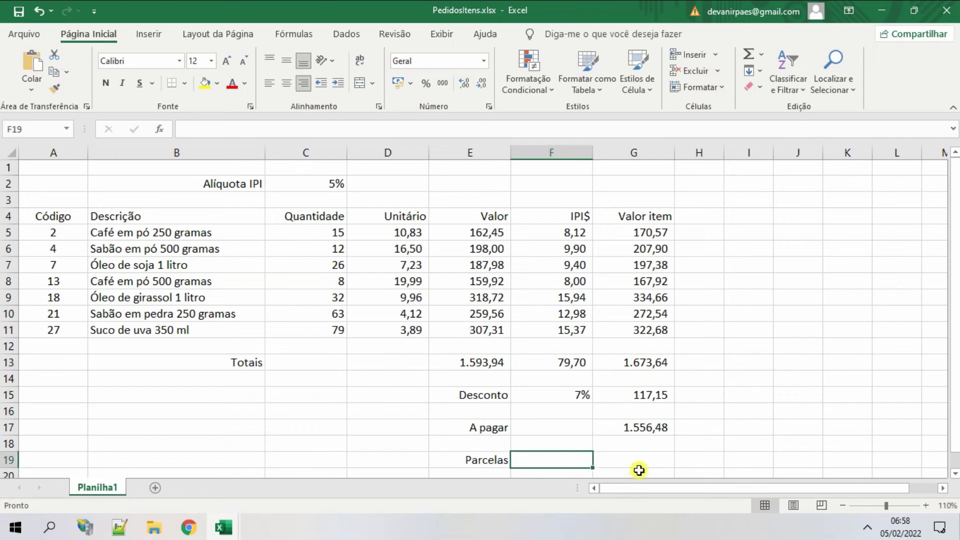
type("2")
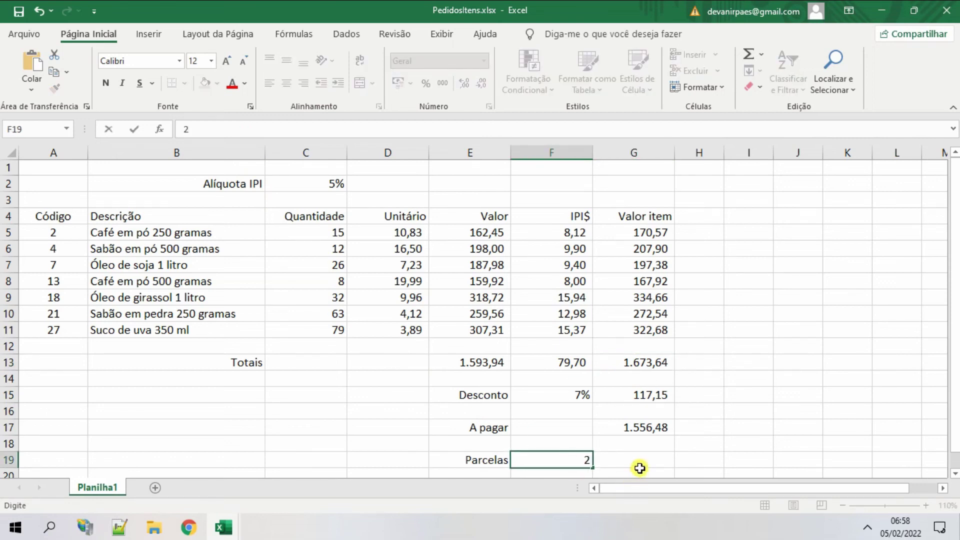
left_click(640, 462)
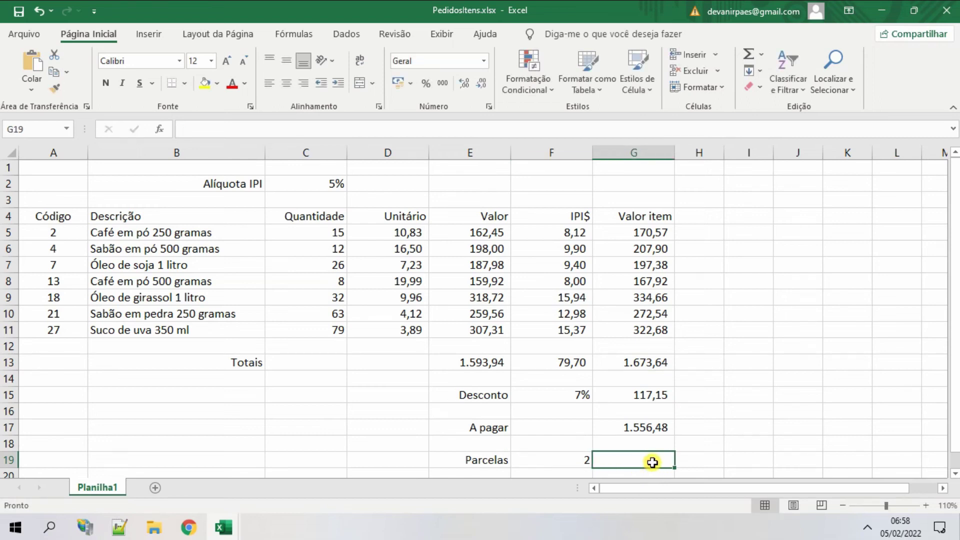
type("=")
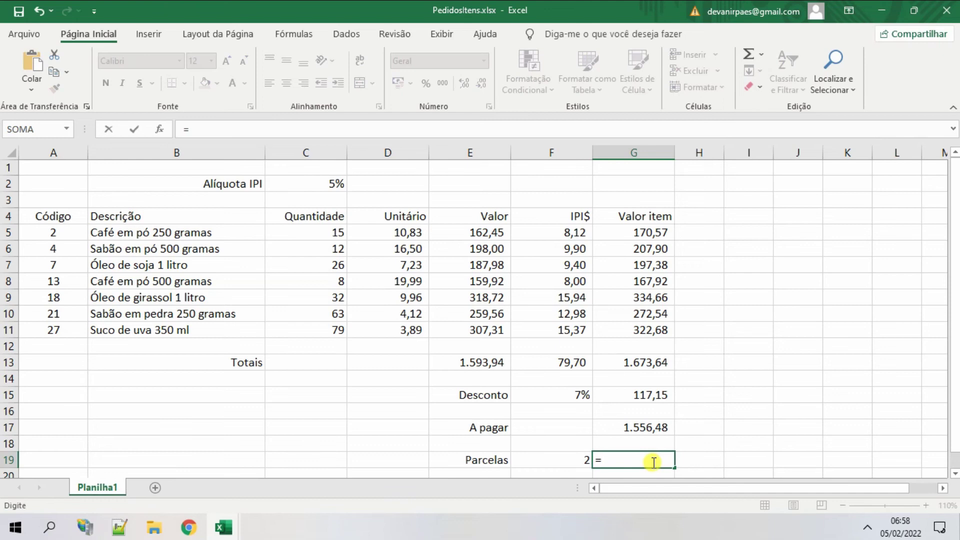
left_click(635, 428)
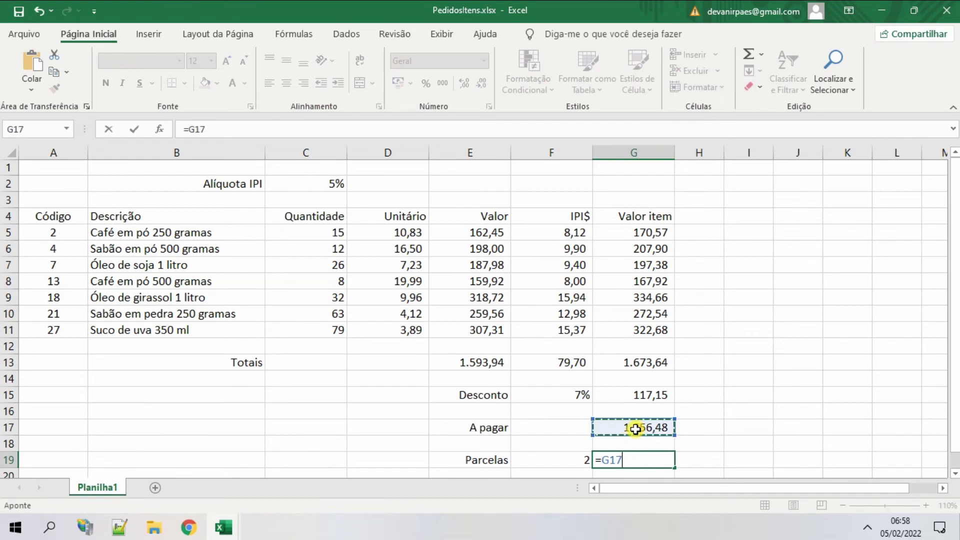
type("/")
left_click(576, 456)
key("Return")
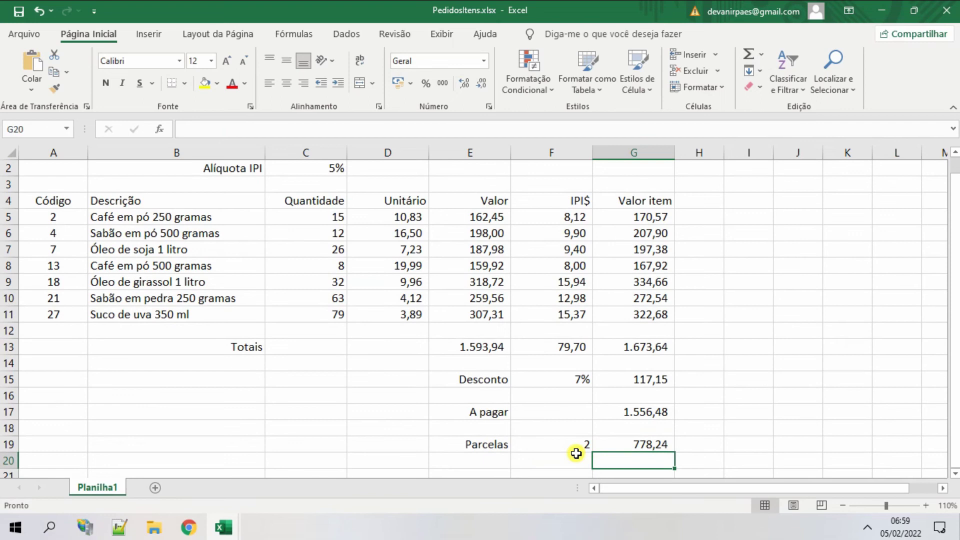
Check the installment formula in G19 against the number of Parcelas in F19.
left_click(658, 439)
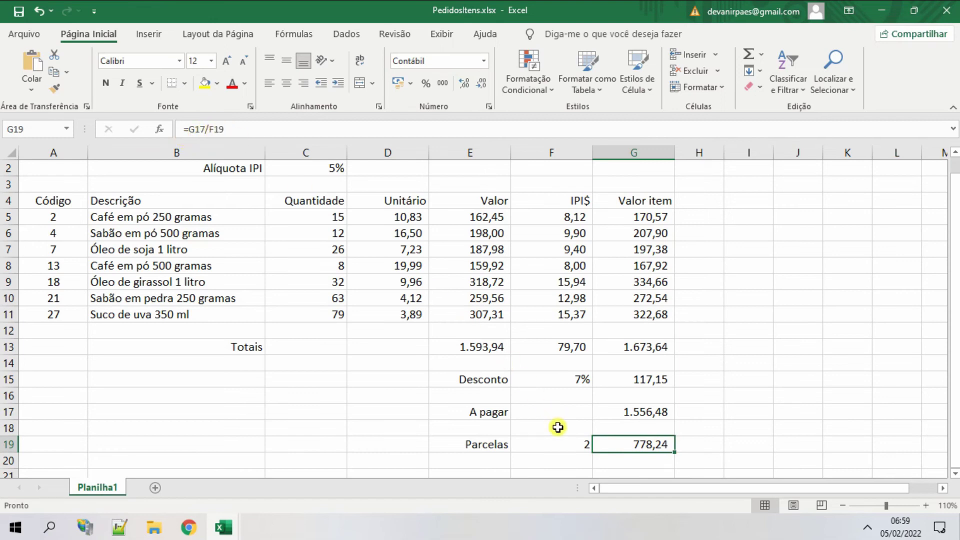
left_click(561, 446)
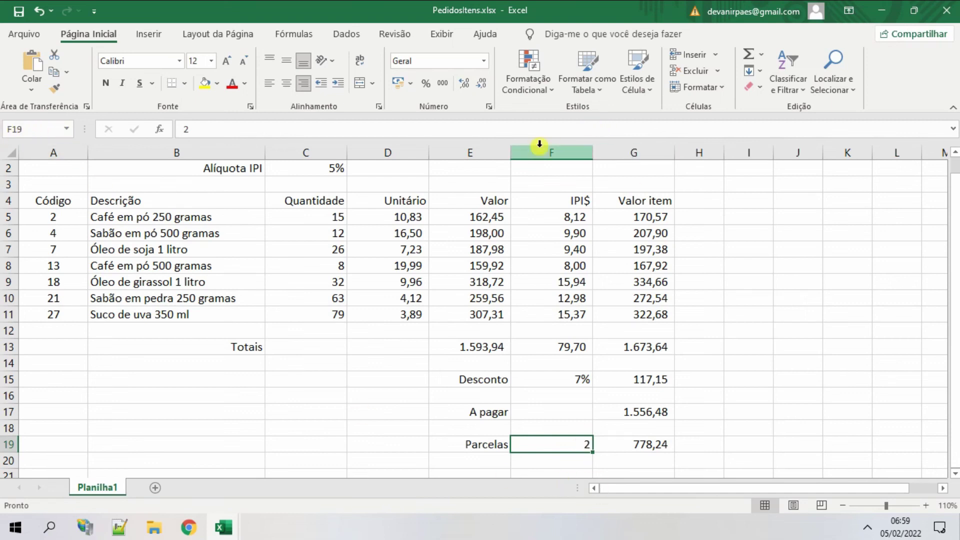
left_click(649, 447)
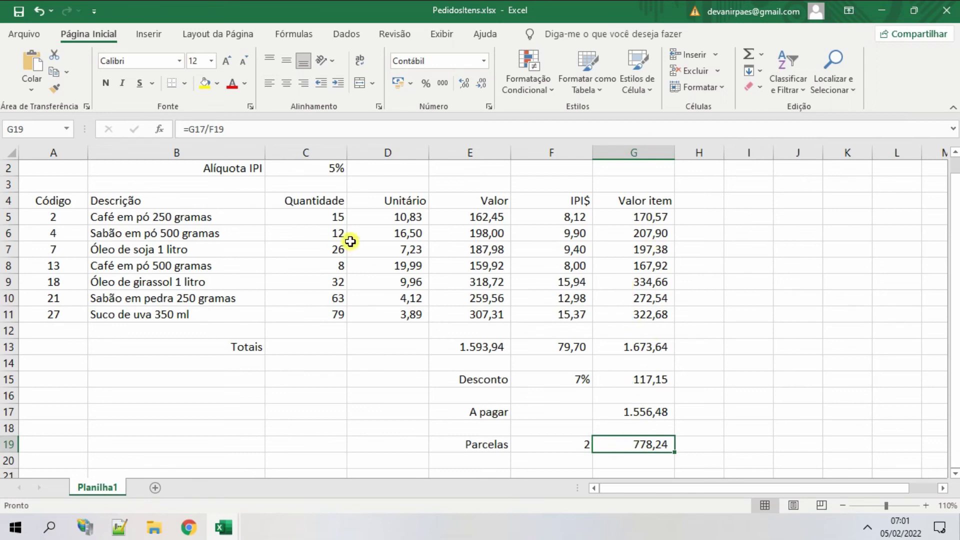
Change the Quantidade of Café em pó 250 gramas in C5 to 30.
left_click(326, 217)
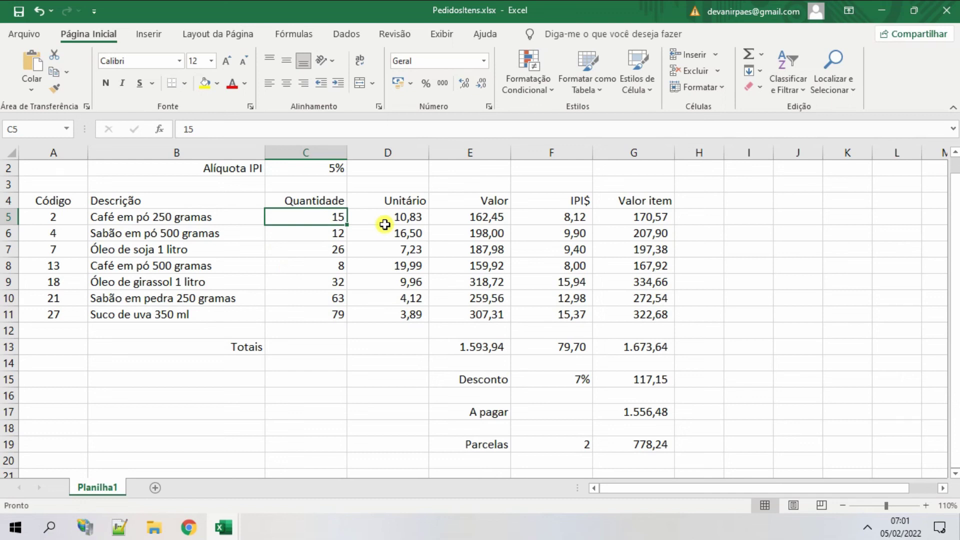
type("30")
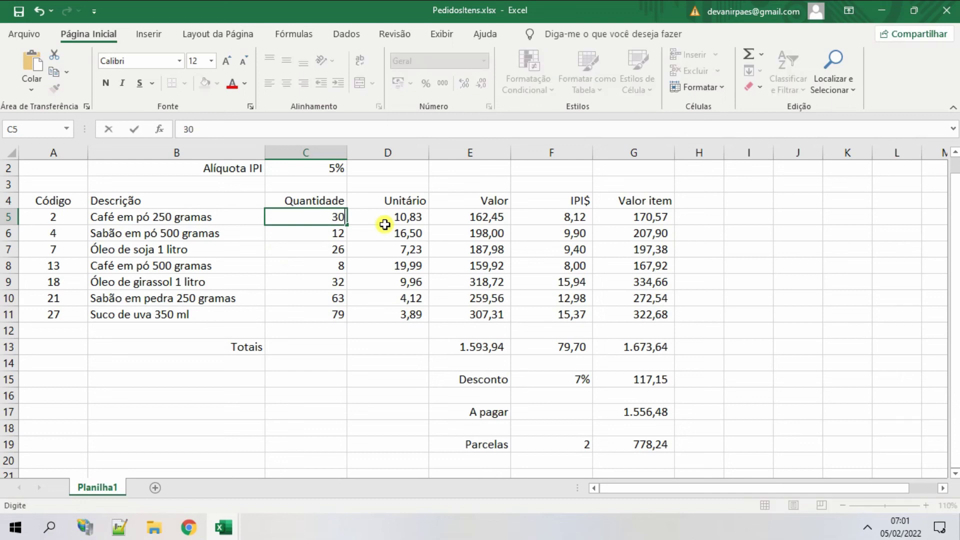
key("Return")
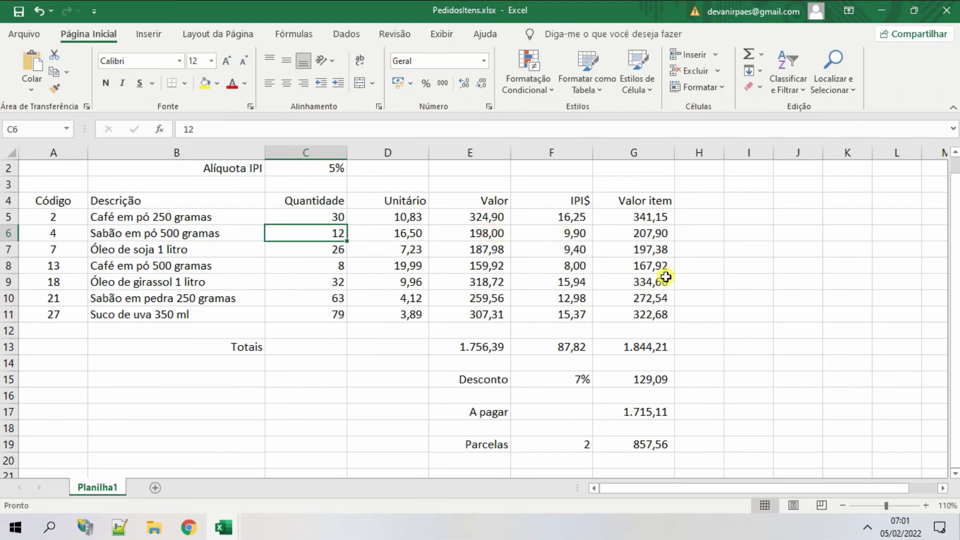
left_click(317, 218)
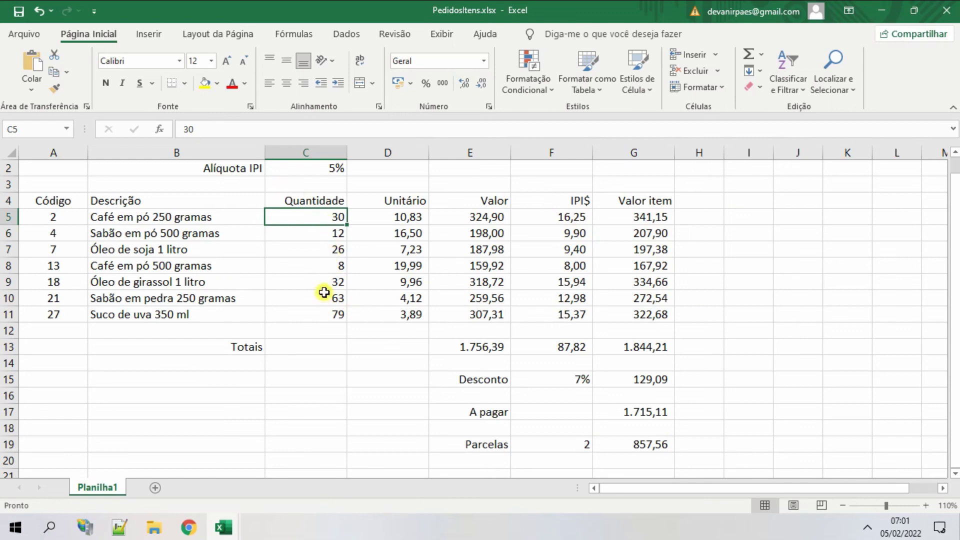
left_click_drag(403, 216, 404, 266)
left_click(325, 239)
left_click(409, 233)
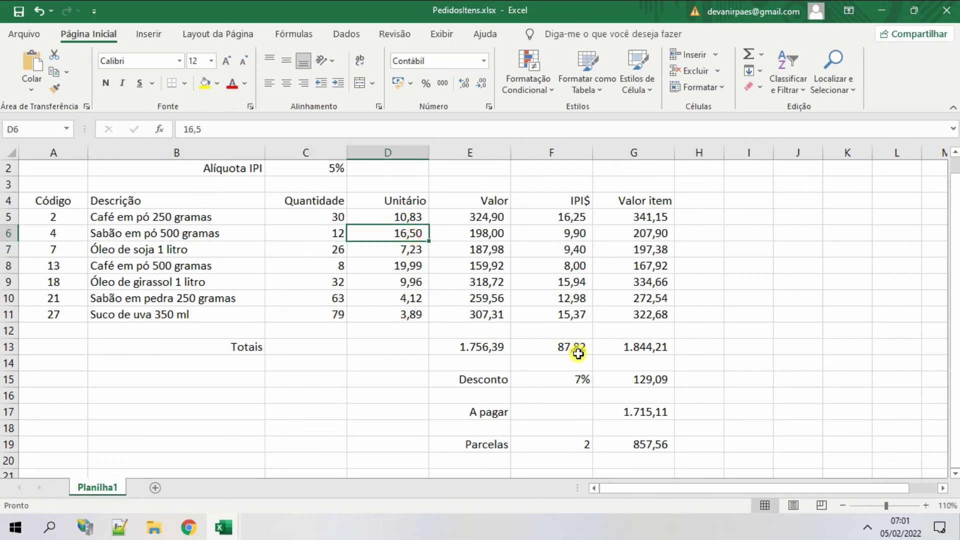
Set the Desconto percentage in F15 to 10%.
left_click(582, 378)
type("10")
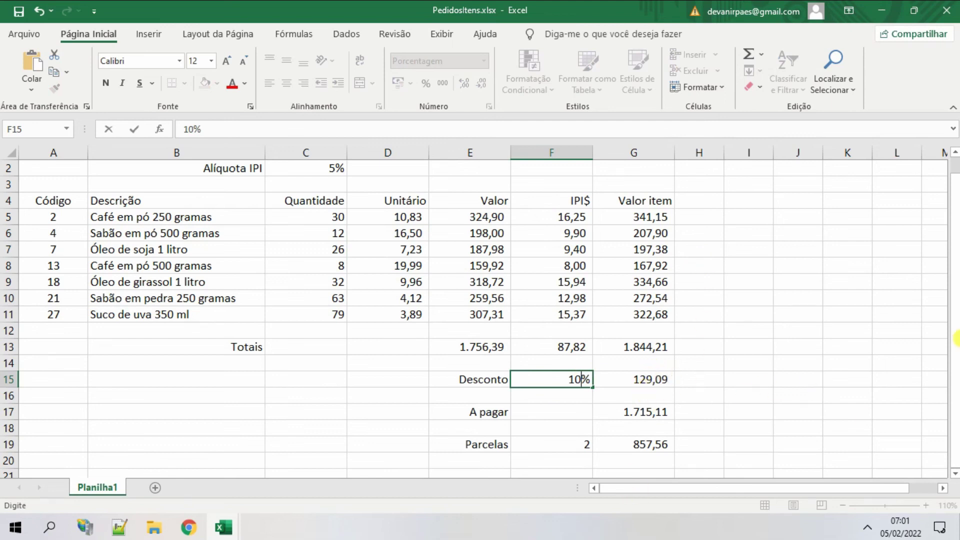
key("Return")
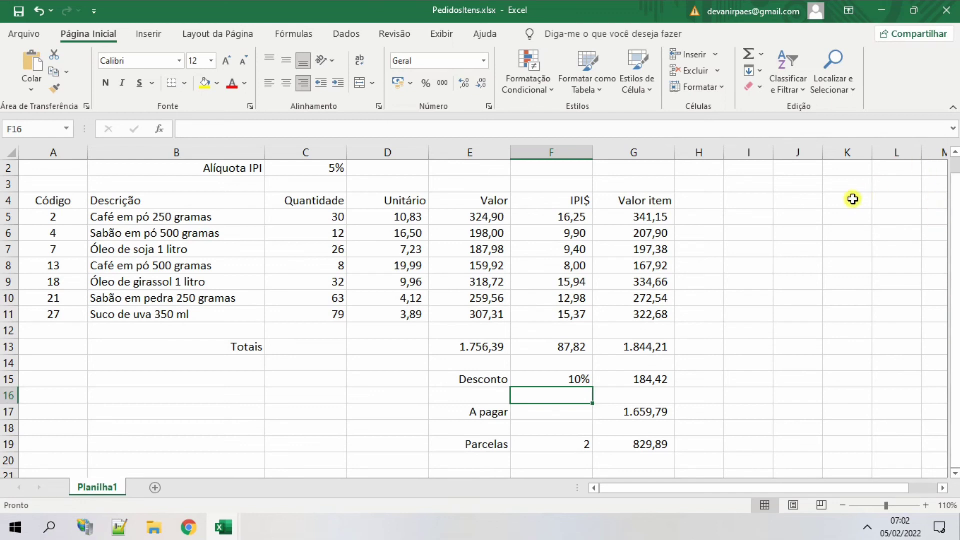
Review the formulas for the item values, IPI, A pagar amount, installment and the Valor total in E13.
left_click(659, 220)
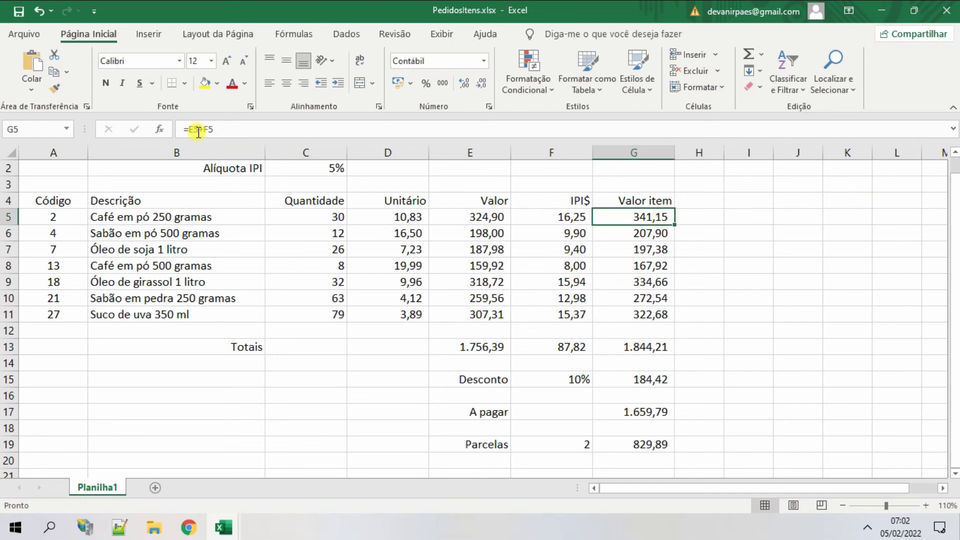
left_click(650, 412)
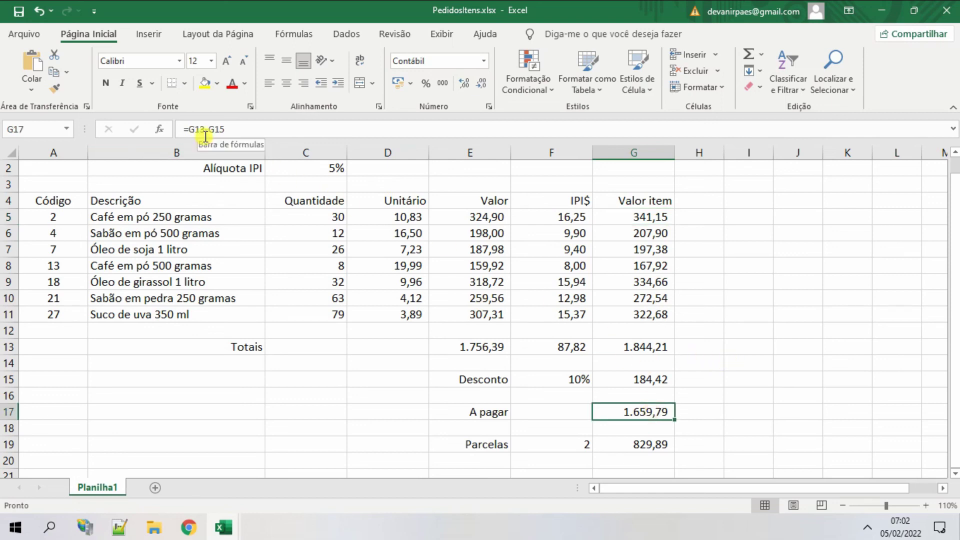
left_click(488, 265)
left_click(483, 230)
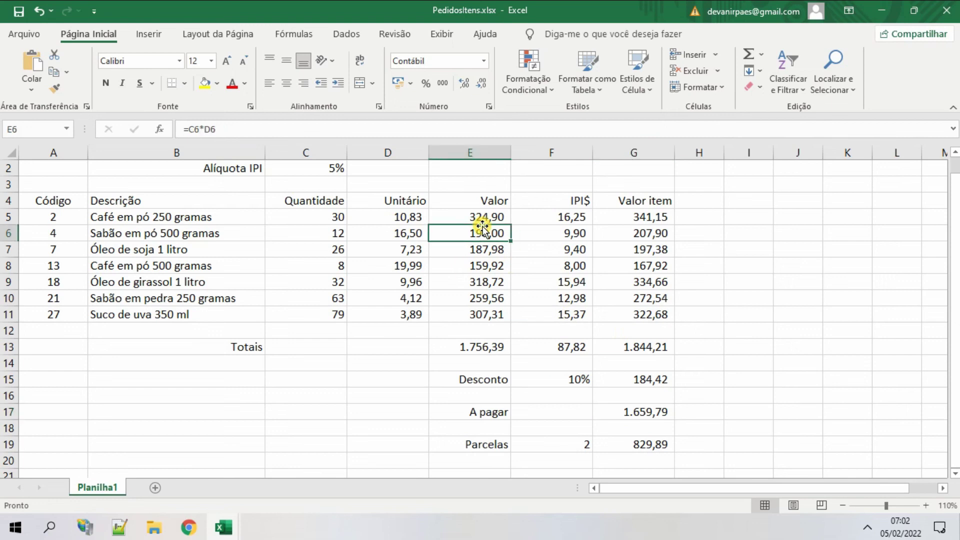
left_click(575, 217)
left_click(650, 444)
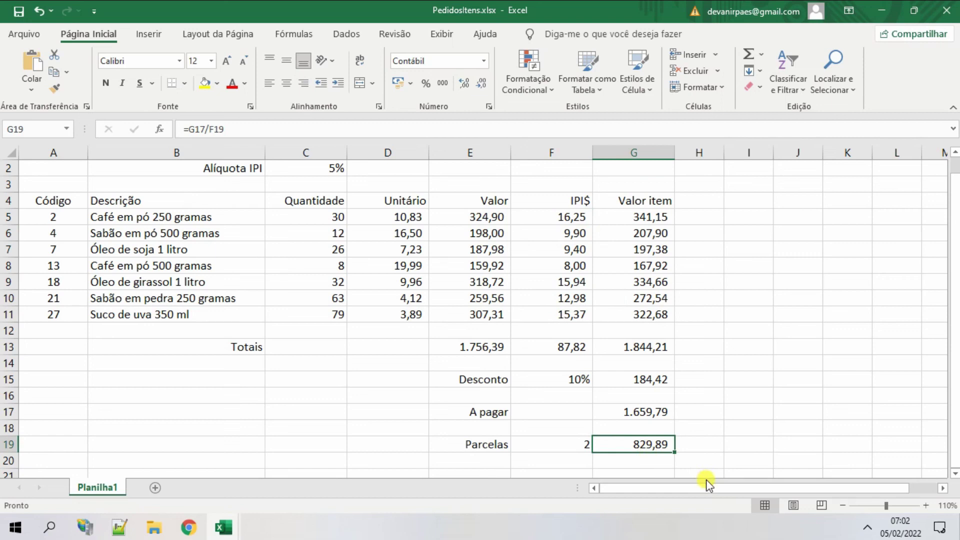
left_click(478, 345)
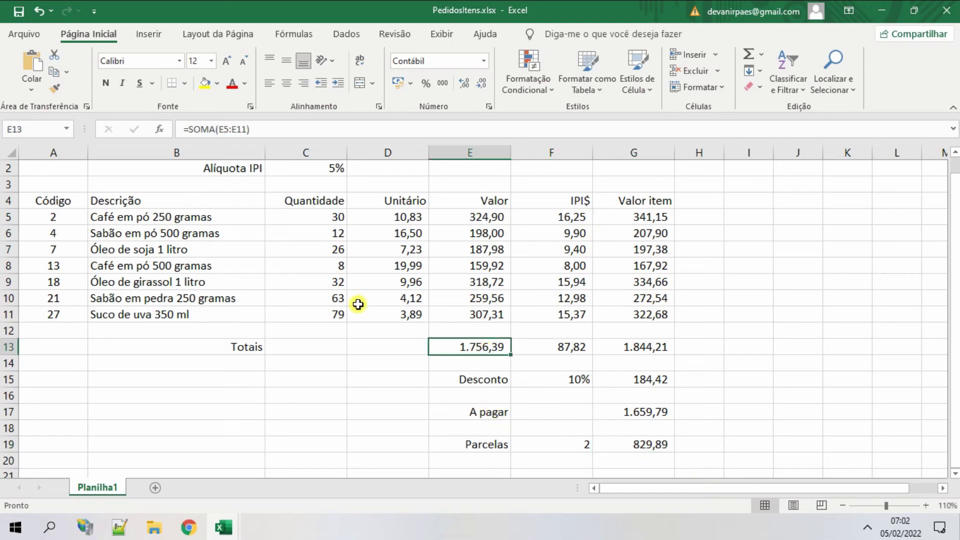